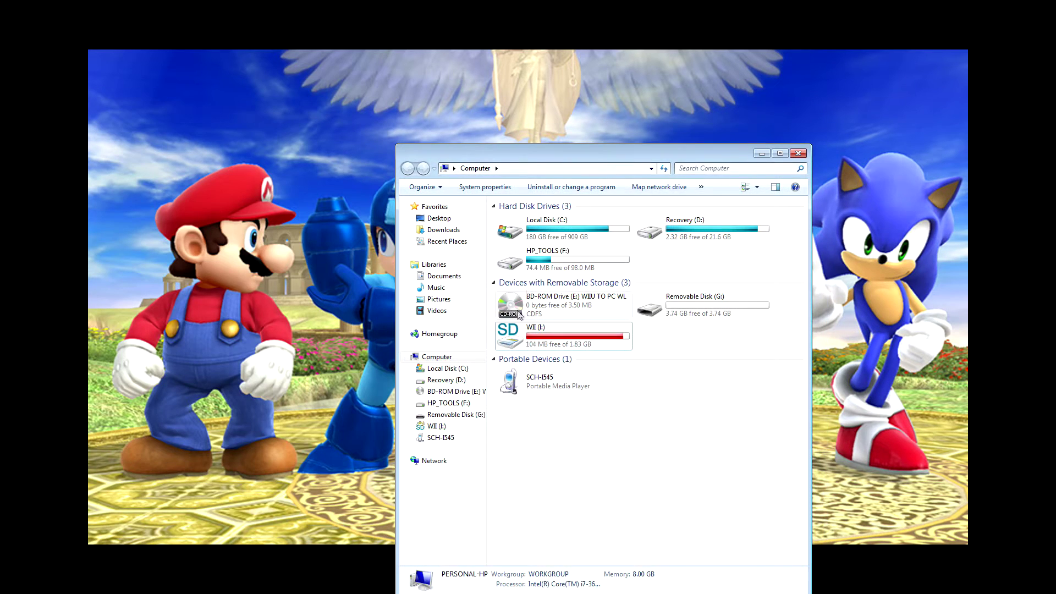
# Check the file system choices in the format settings of the WII (I:) SD card, and close them without formatting
pyautogui.click(544, 341)
pyautogui.rightClick(548, 342)
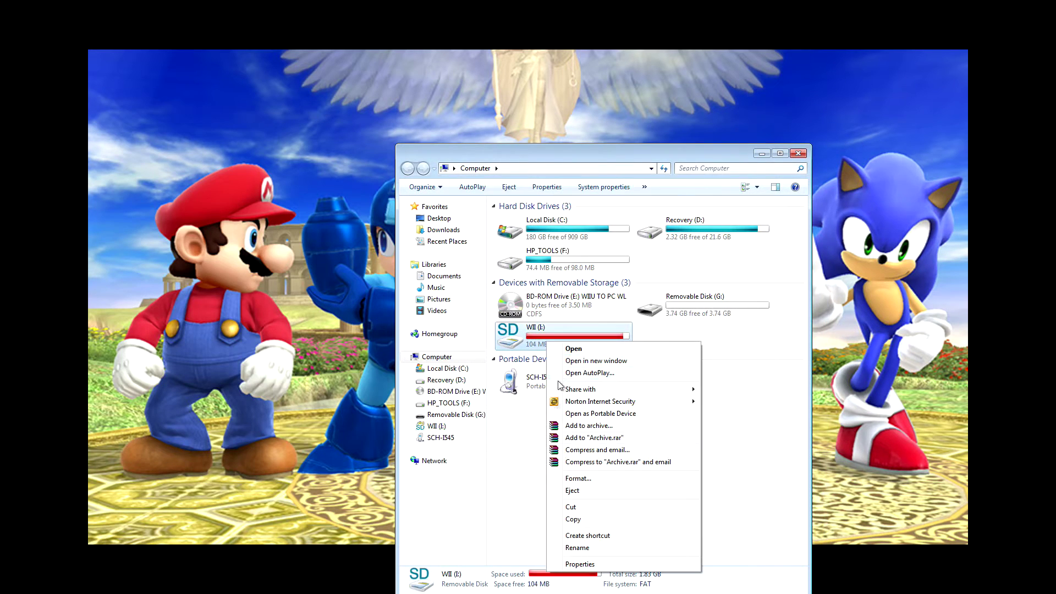
pyautogui.click(578, 478)
pyautogui.click(510, 299)
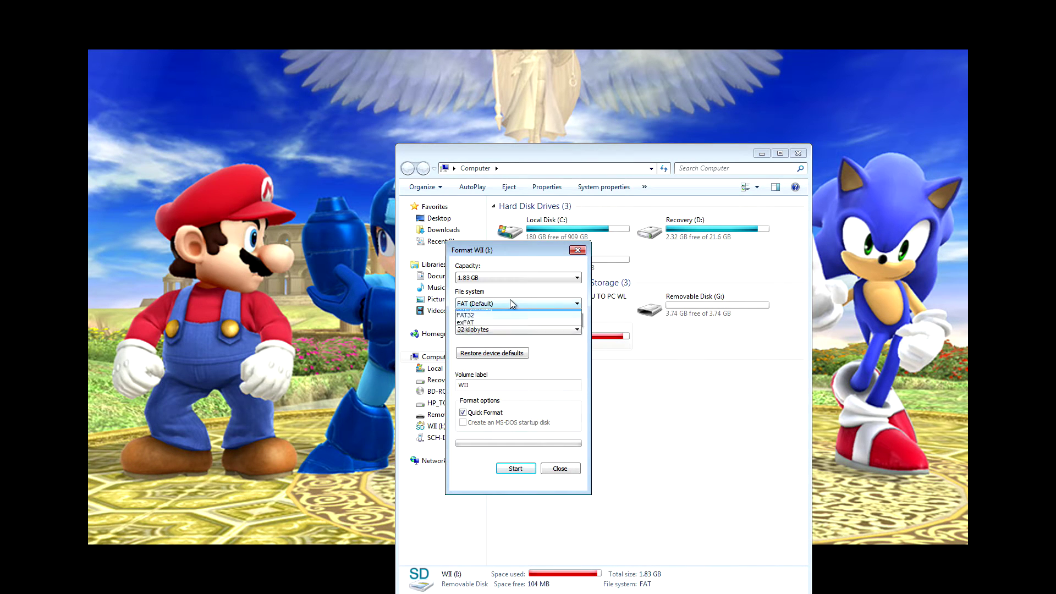
pyautogui.click(510, 299)
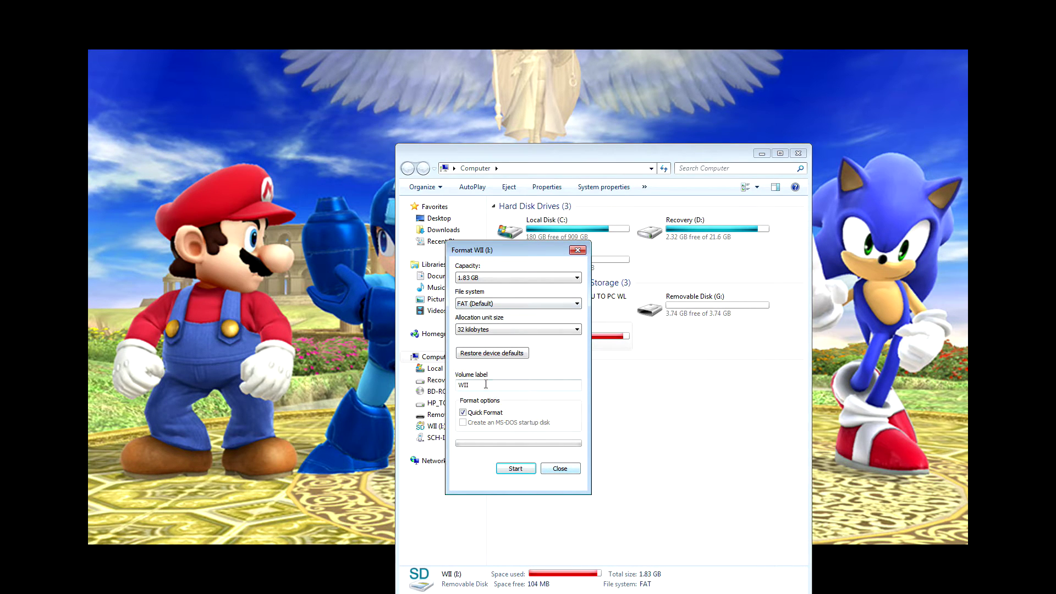
pyautogui.click(563, 470)
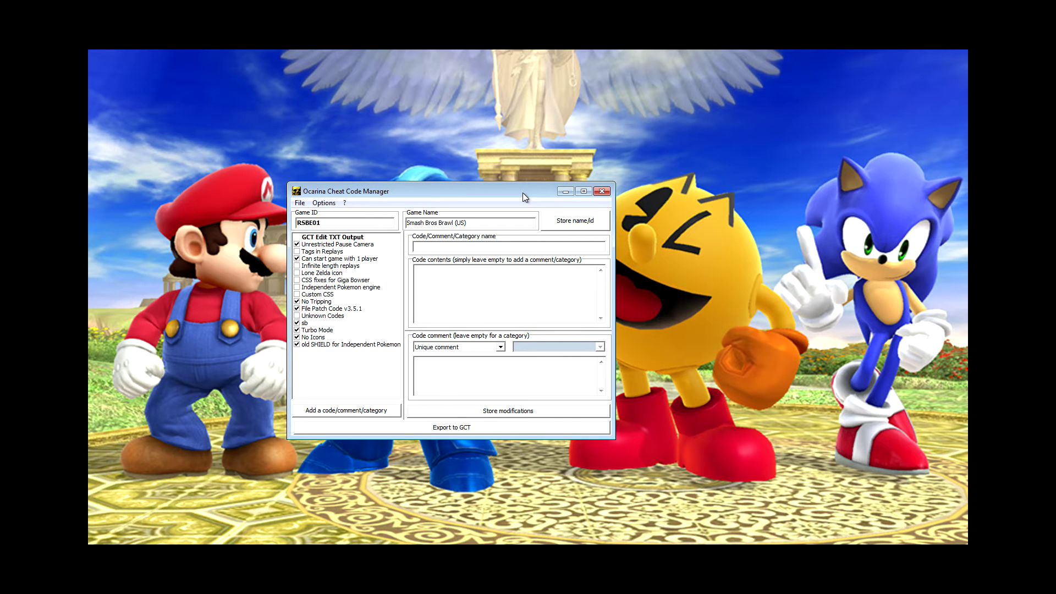
# Examine the listed codes in Ocarina Cheat Code Manager, including the contents of No Icons and File Patch Code v3.5.1
pyautogui.moveTo(523, 192); pyautogui.dragTo(565, 130)
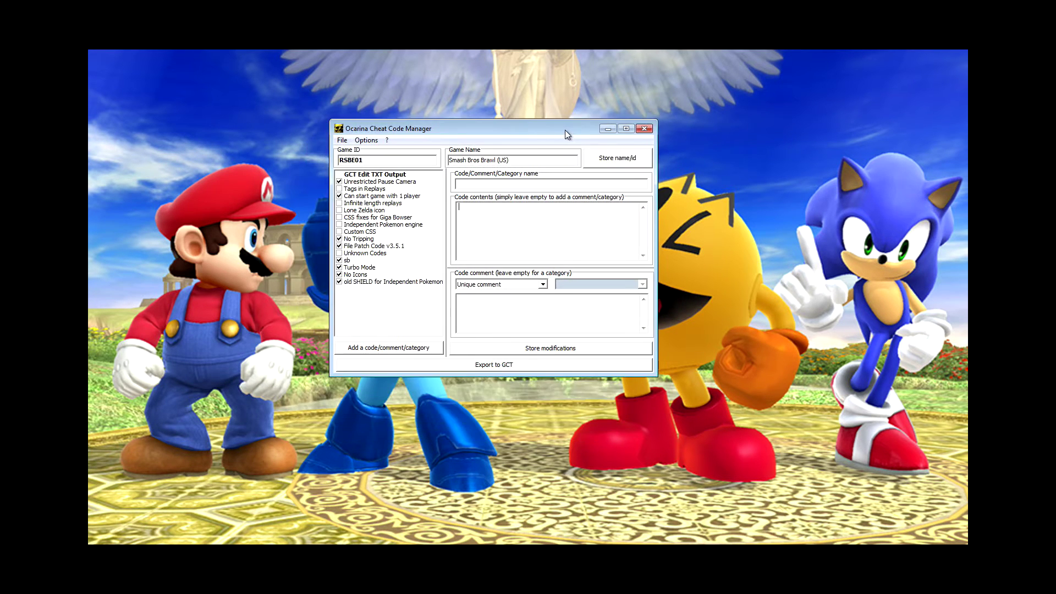
pyautogui.click(369, 210)
pyautogui.click(389, 175)
pyautogui.moveTo(390, 175); pyautogui.dragTo(380, 273)
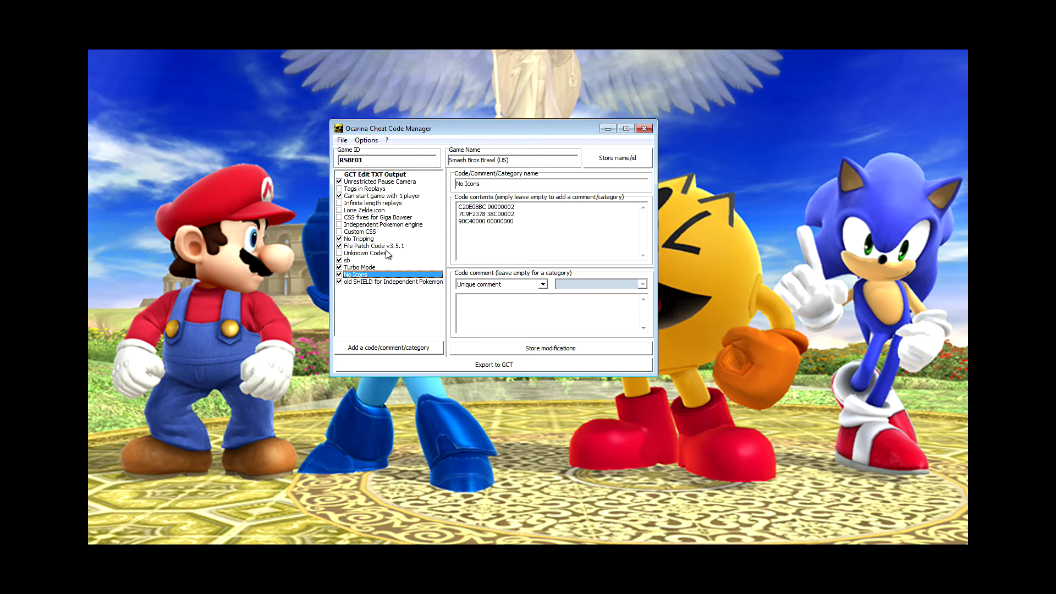
pyautogui.click(388, 247)
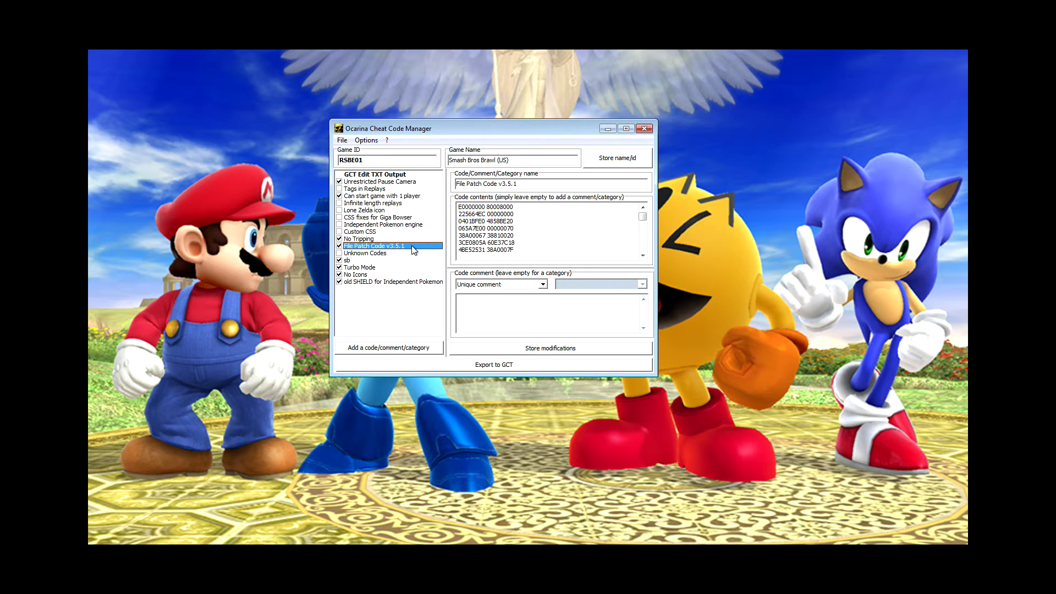
# Load a Smash Bros Brawl (US) code list from a TXT file on the Desktop
pyautogui.click(342, 141)
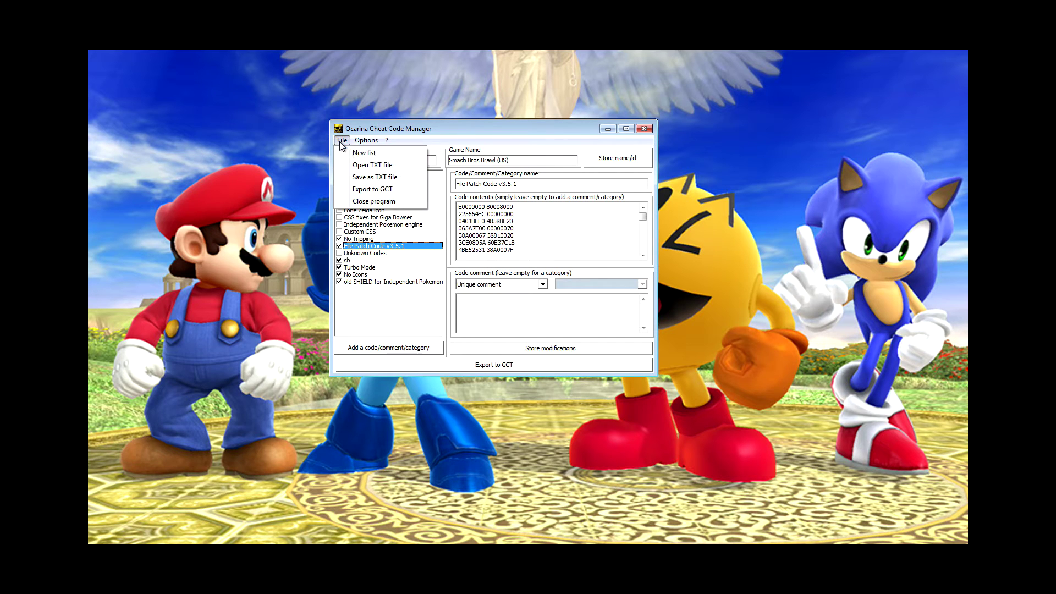
pyautogui.click(362, 166)
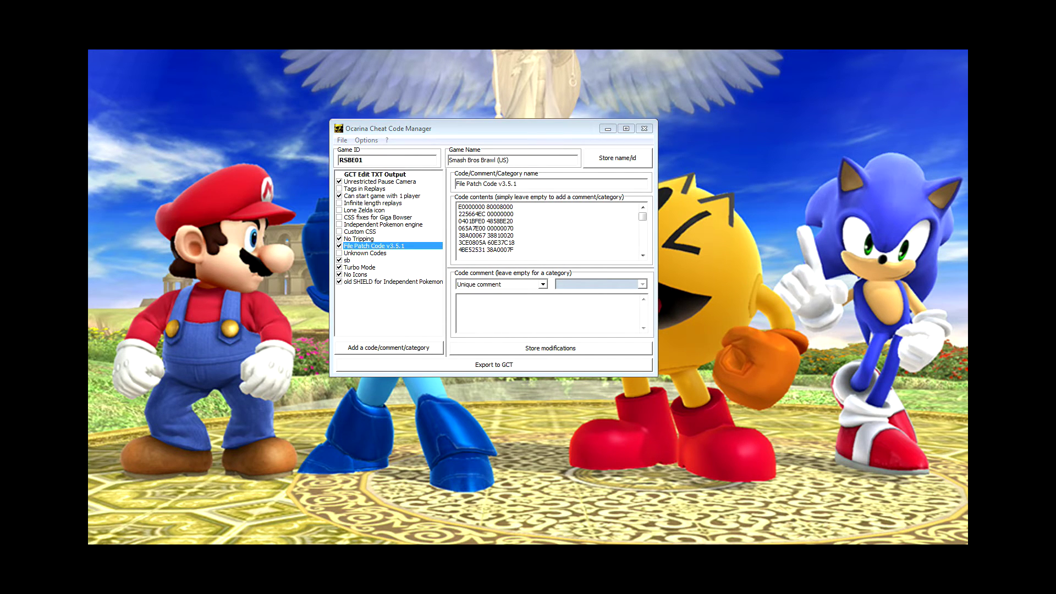
pyautogui.moveTo(424, 110); pyautogui.dragTo(735, 202)
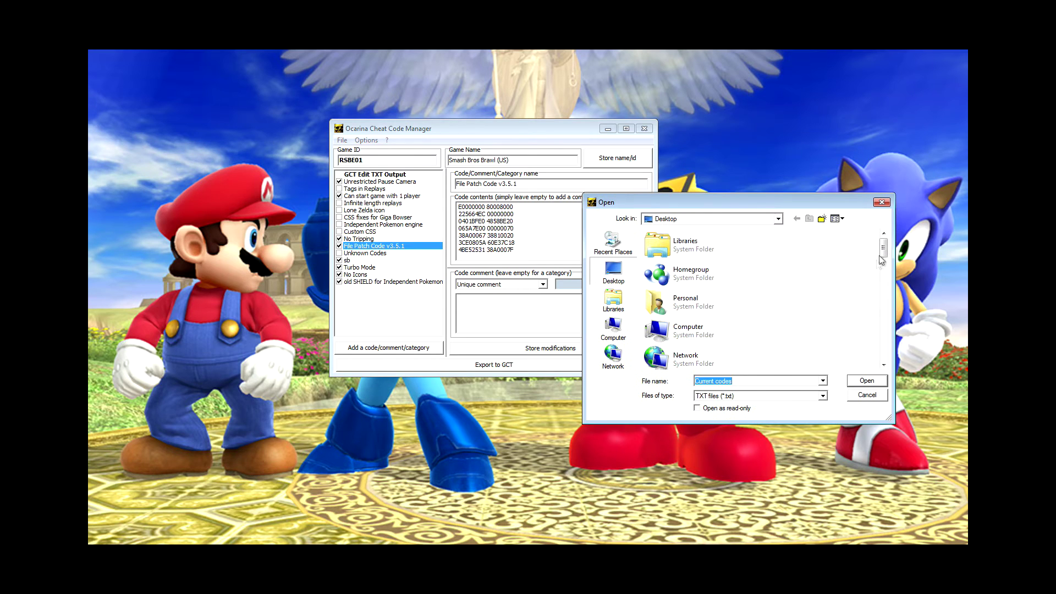
pyautogui.moveTo(882, 260); pyautogui.dragTo(891, 362)
pyautogui.click(714, 363)
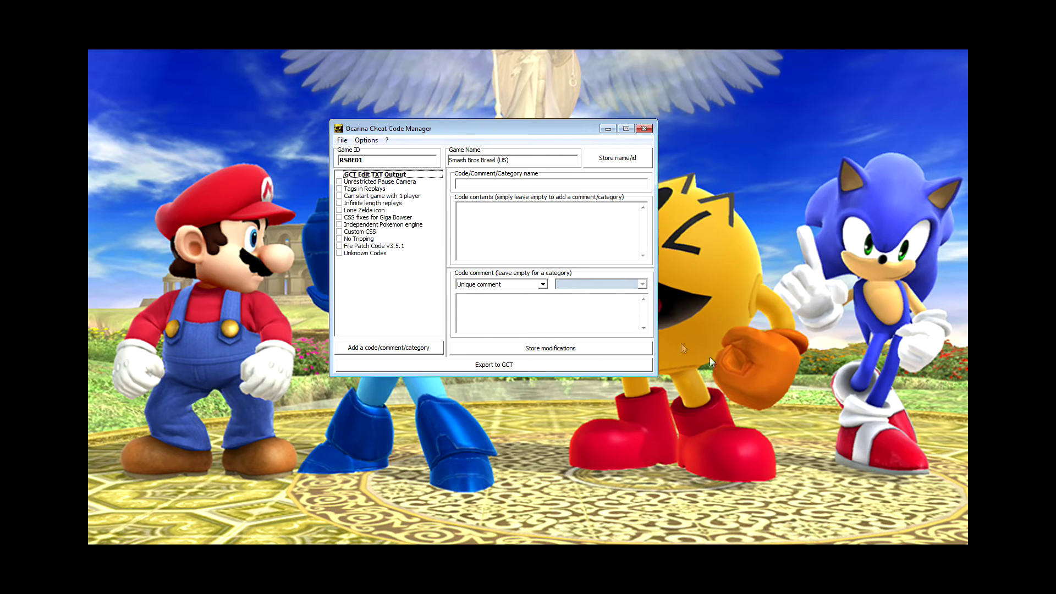
# Enable the codes Unrestricted Pause Camera, No Tripping and File Patch Code v3.5.1
pyautogui.click(339, 181)
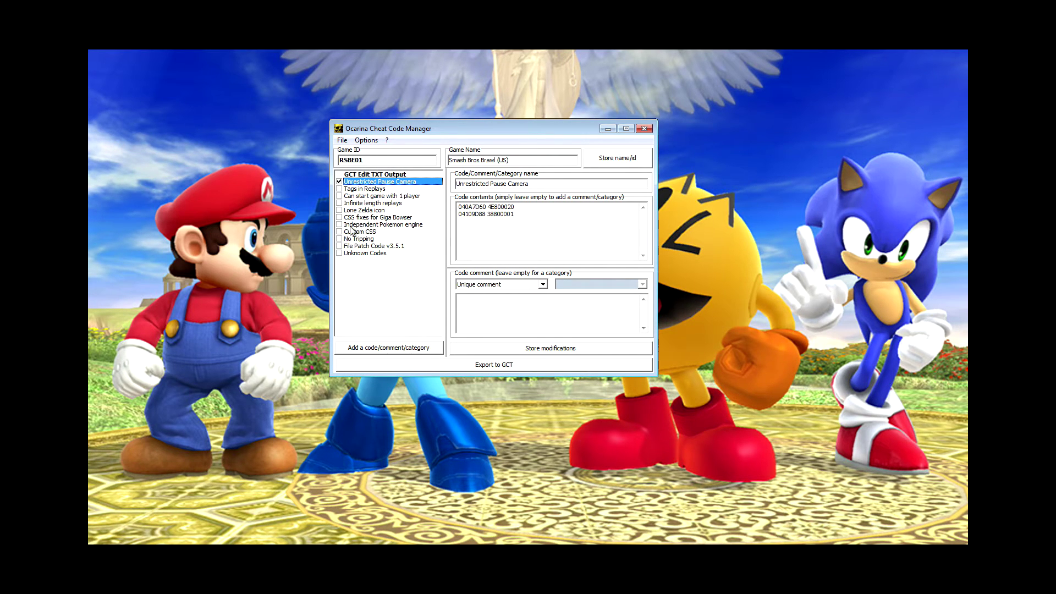
pyautogui.click(340, 239)
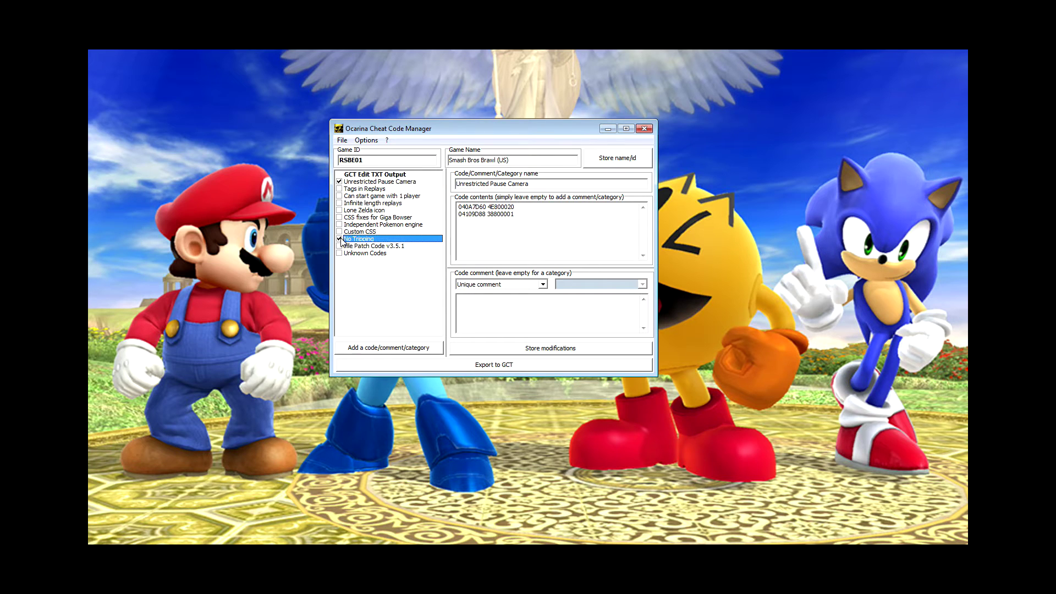
pyautogui.click(345, 246)
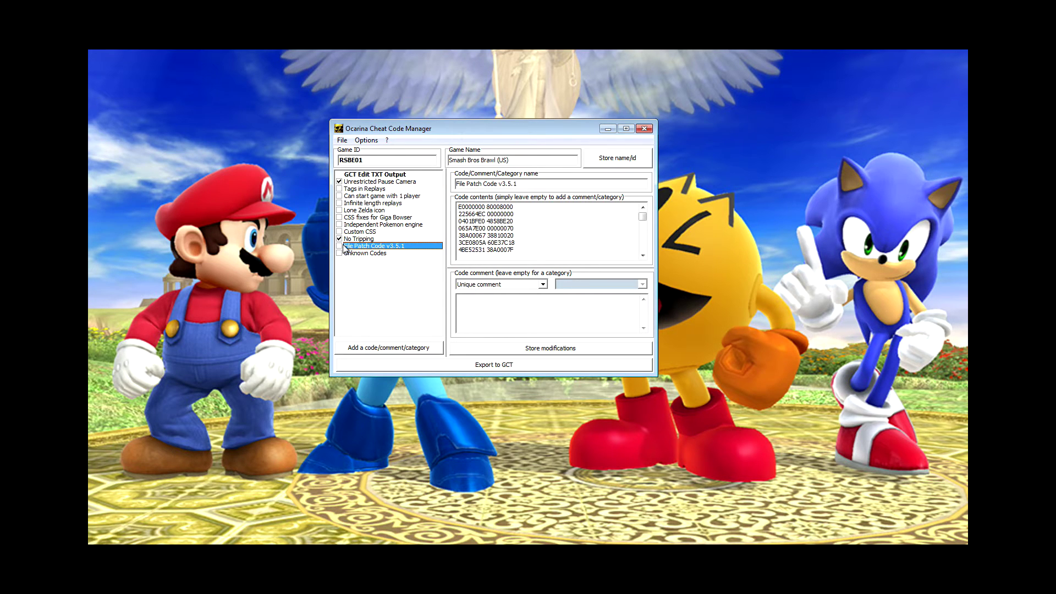
pyautogui.click(340, 246)
# Start exporting the enabled codes to a GCT file, choosing the WII (I:) SD card as the save location
pyautogui.click(476, 366)
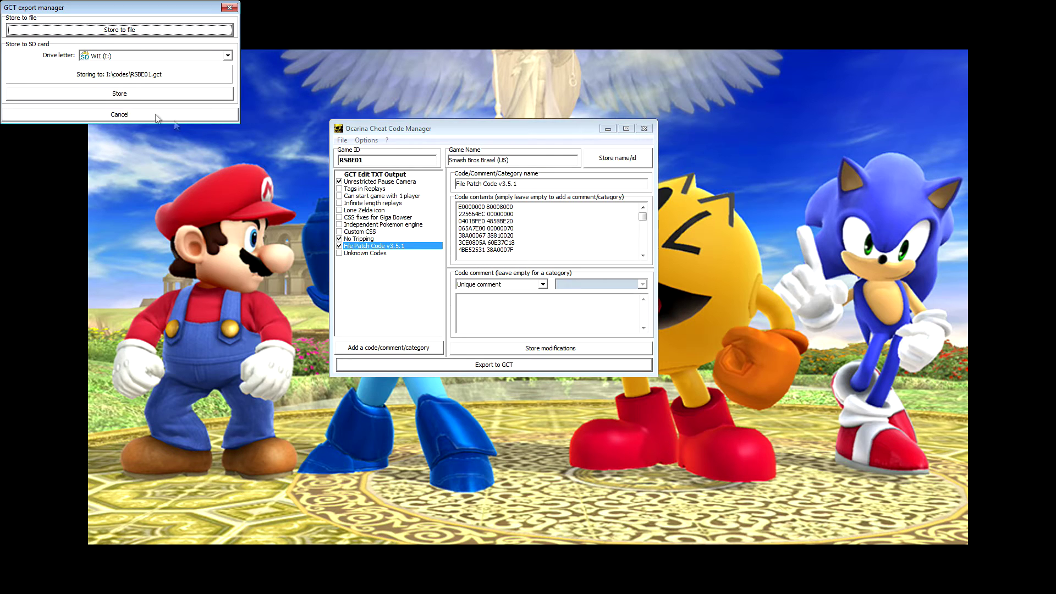
pyautogui.click(228, 56)
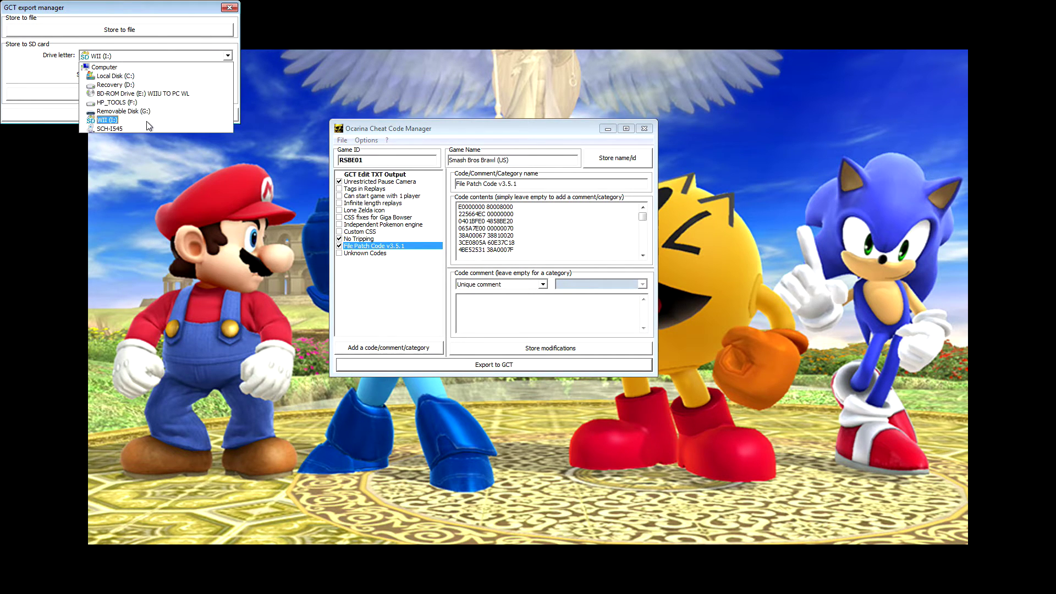
pyautogui.click(164, 49)
pyautogui.click(163, 32)
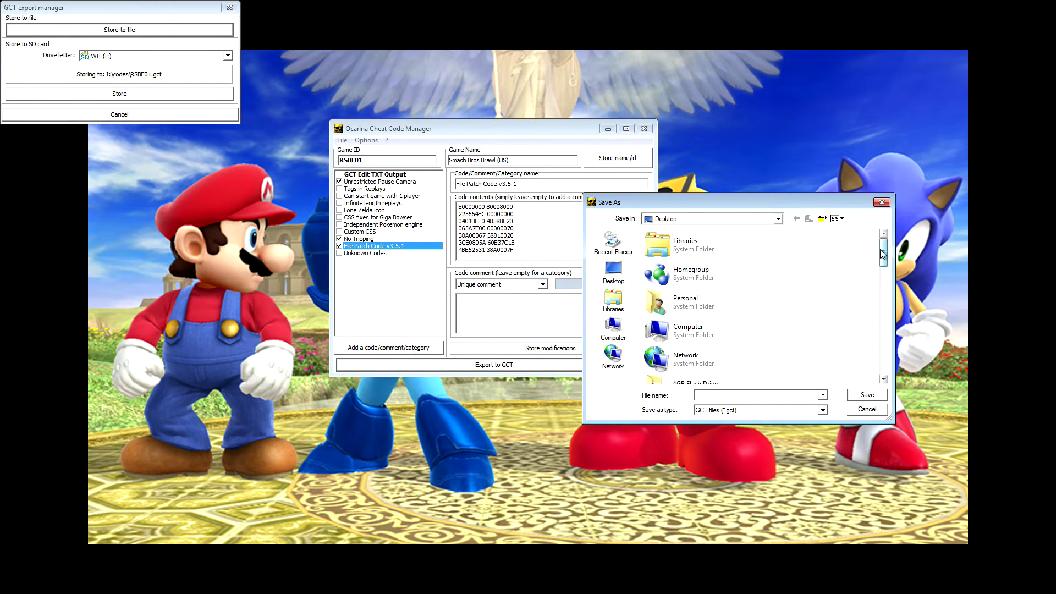
pyautogui.moveTo(881, 253)
pyautogui.mouseDown()
pyautogui.moveTo(882, 291)
pyautogui.moveTo(881, 247)
pyautogui.mouseUp()
pyautogui.doubleClick(710, 340)
pyautogui.scroll(-1, 717, 355)
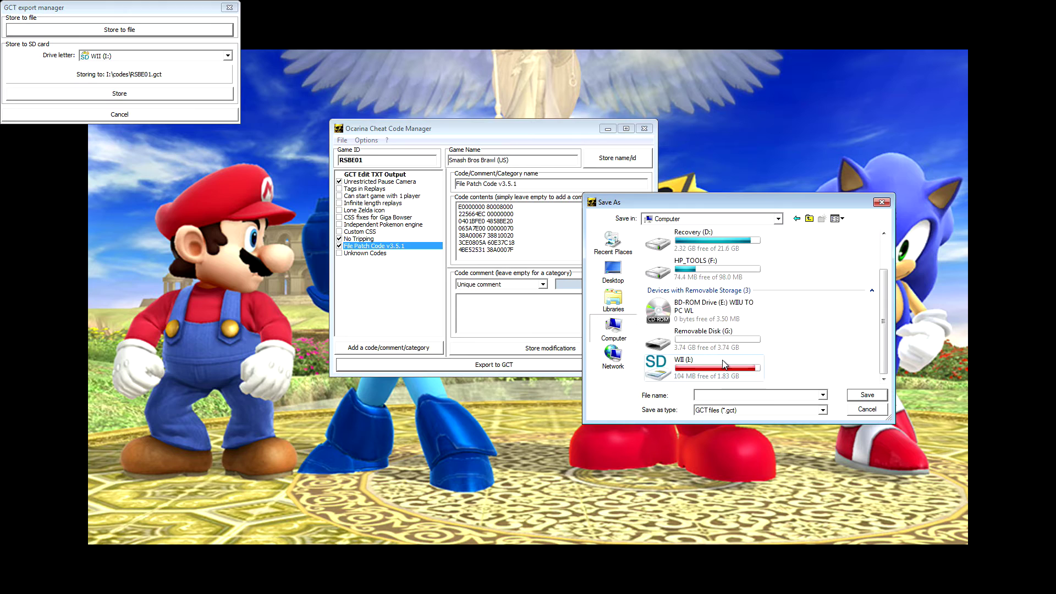
pyautogui.doubleClick(722, 360)
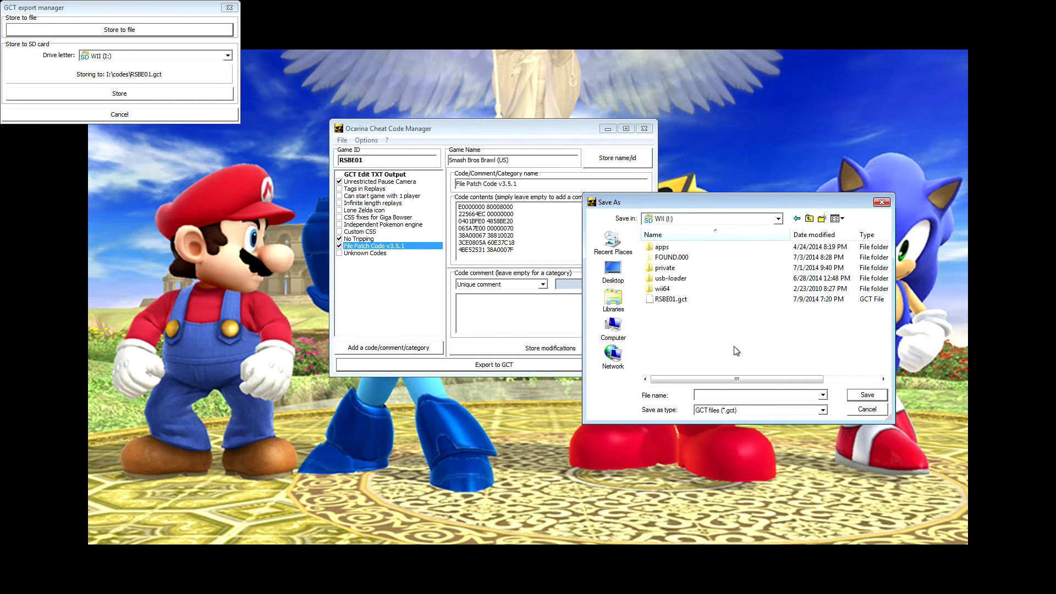
# Set the save location to the codes folder inside usb-loader on the WII card
pyautogui.rightClick(710, 338)
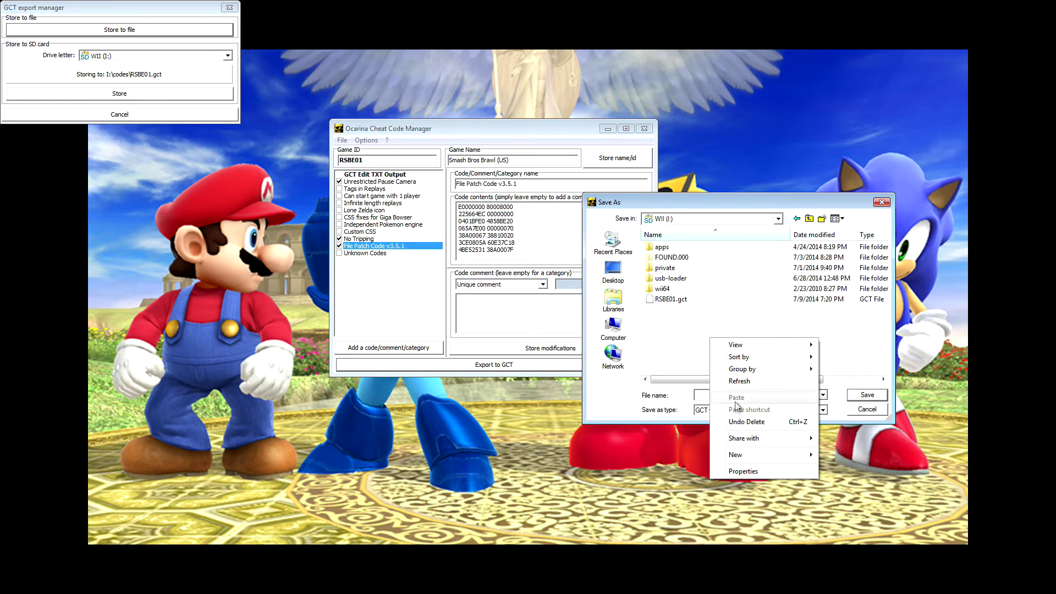
pyautogui.moveTo(732, 457)
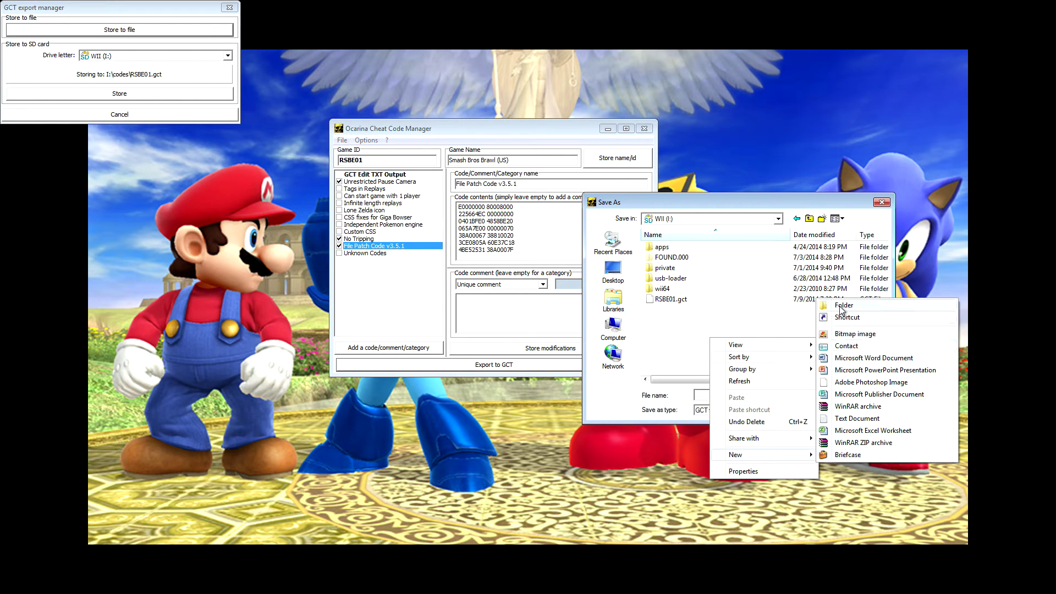
pyautogui.click(660, 282)
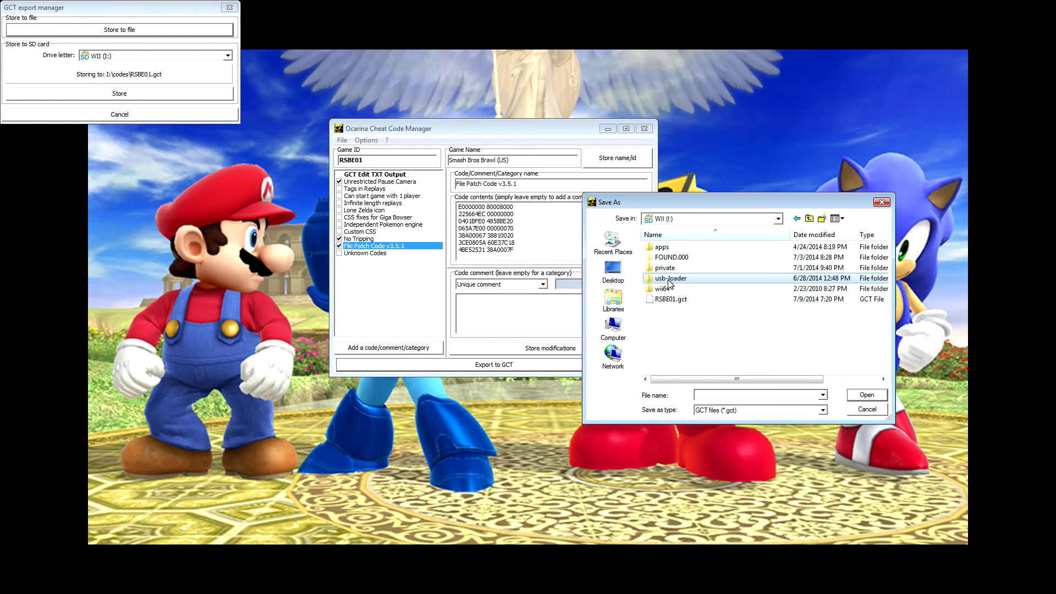
pyautogui.doubleClick(667, 278)
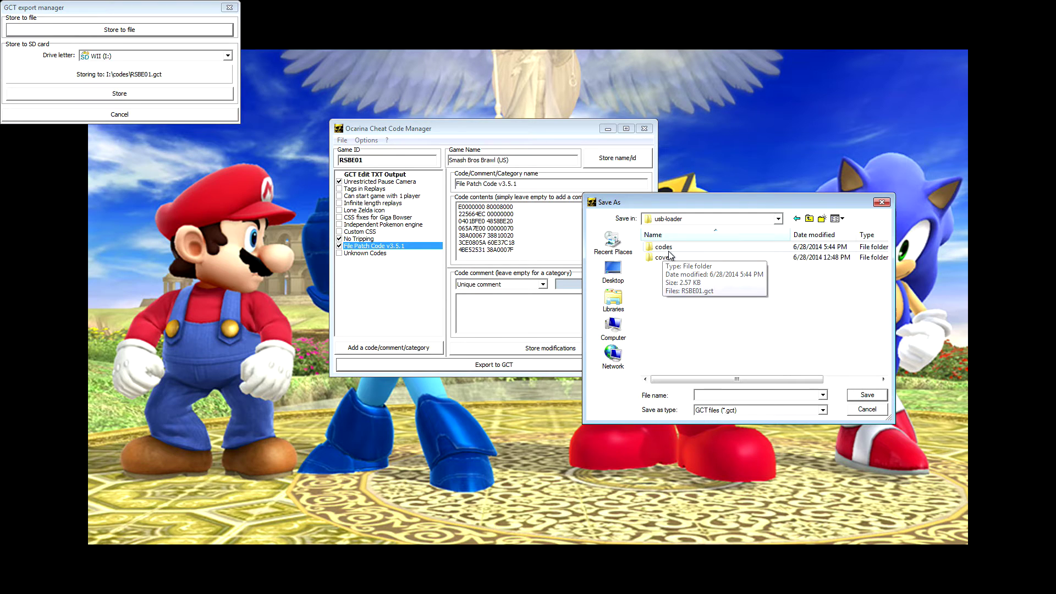
pyautogui.doubleClick(669, 250)
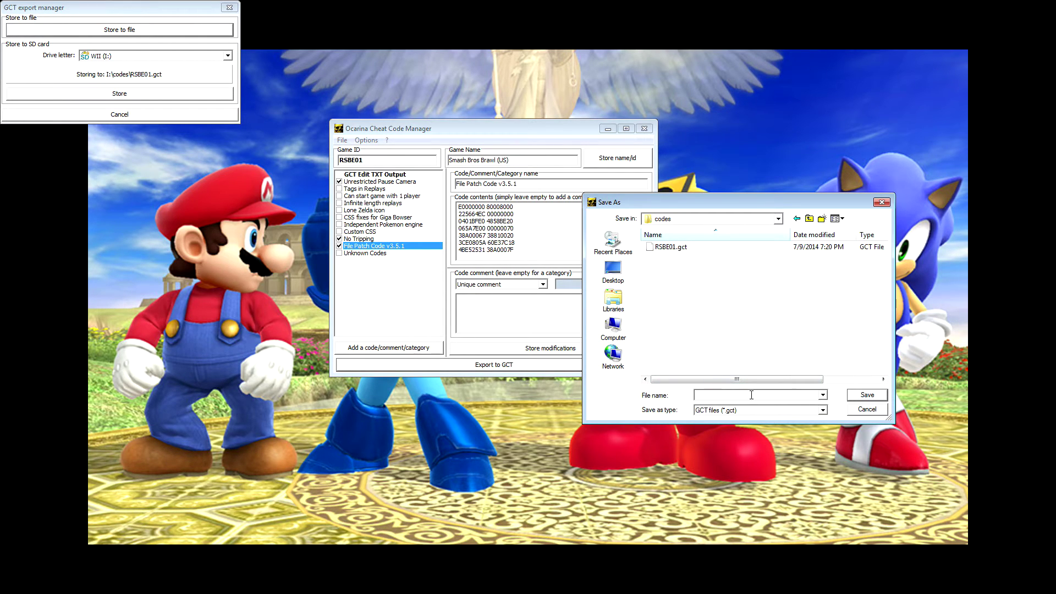
# Try entering a file name starting with "r", clear it, and cancel saving the GCT file
pyautogui.write('r')
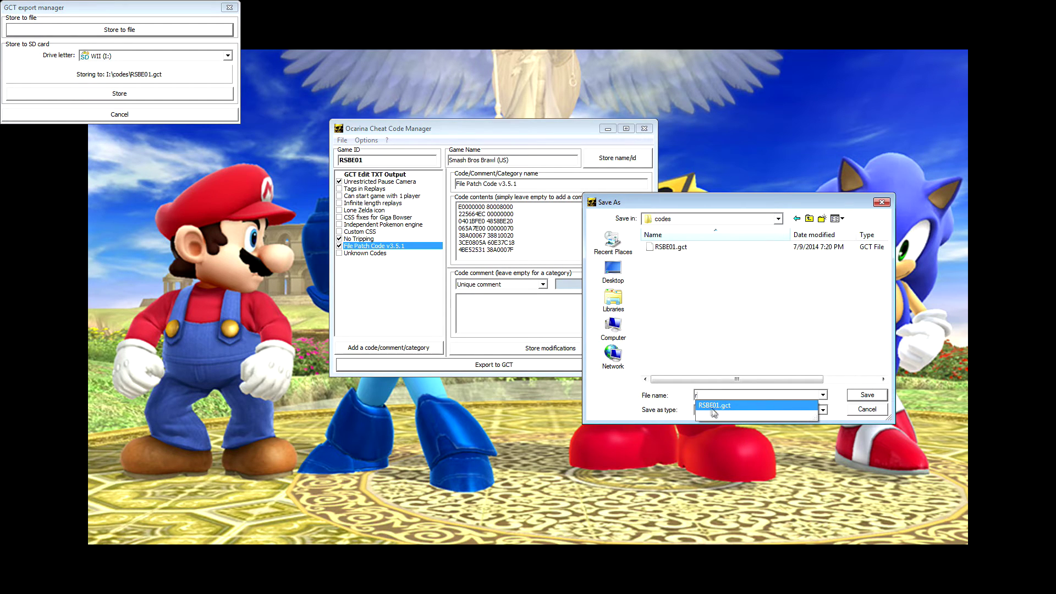
pyautogui.click(739, 321)
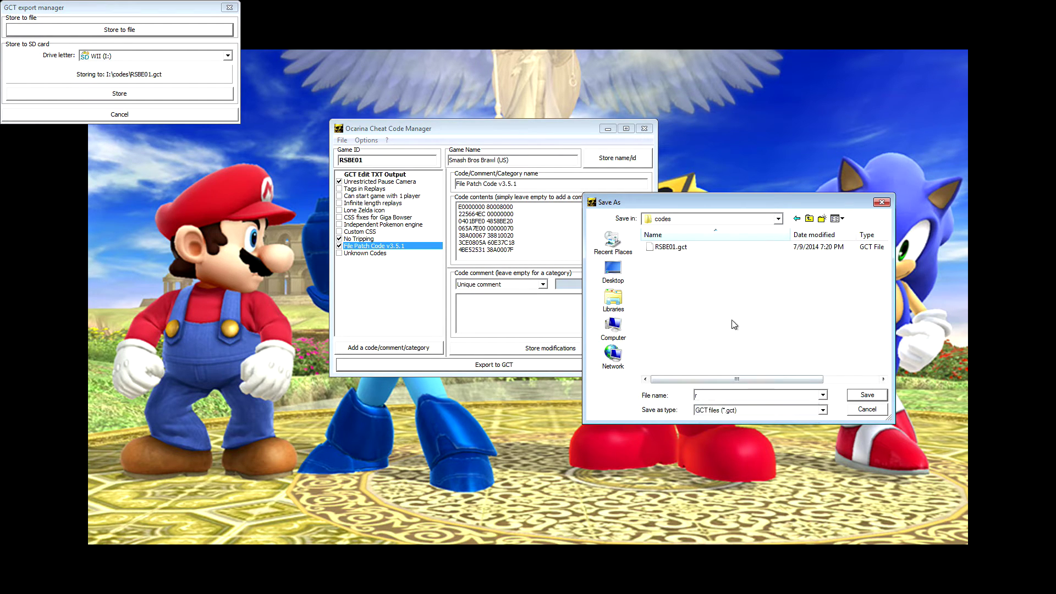
pyautogui.click(708, 395)
pyautogui.press('BackSpace')
pyautogui.click(867, 410)
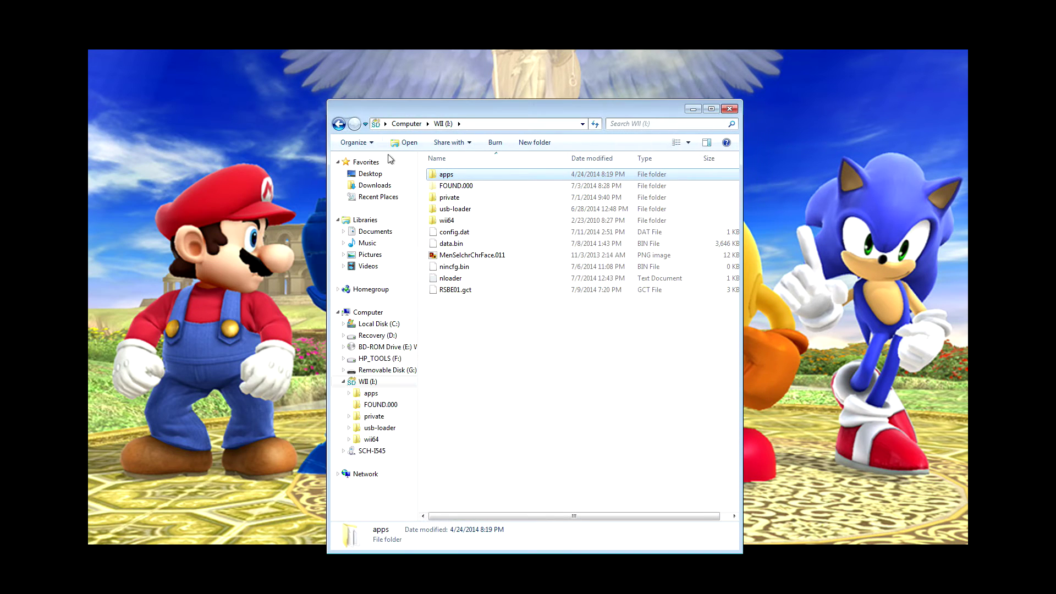
# Open the private/wii/app/rsbe/pf/fighter folder on the WII (I:) card and move its window toward the upper part of the desktop
pyautogui.doubleClick(465, 199)
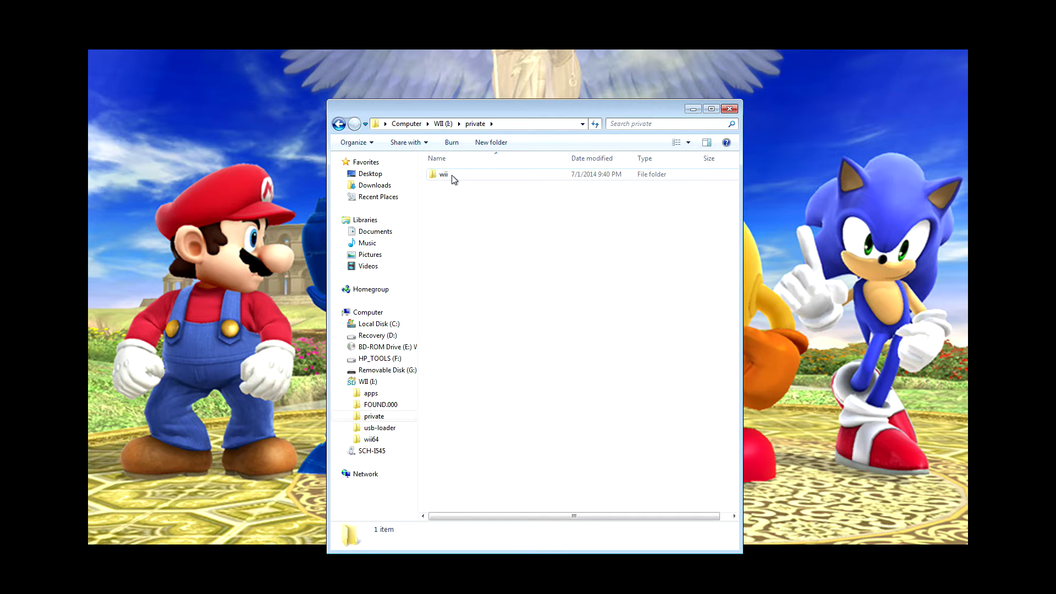
pyautogui.doubleClick(453, 175)
pyautogui.doubleClick(446, 175)
pyautogui.doubleClick(446, 175)
pyautogui.doubleClick(443, 175)
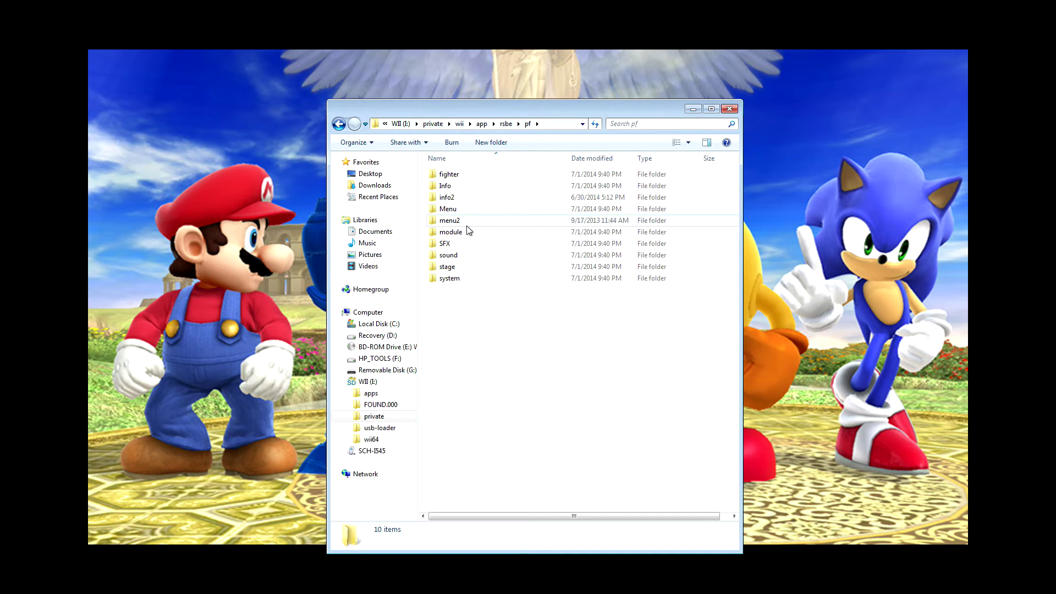
pyautogui.doubleClick(467, 175)
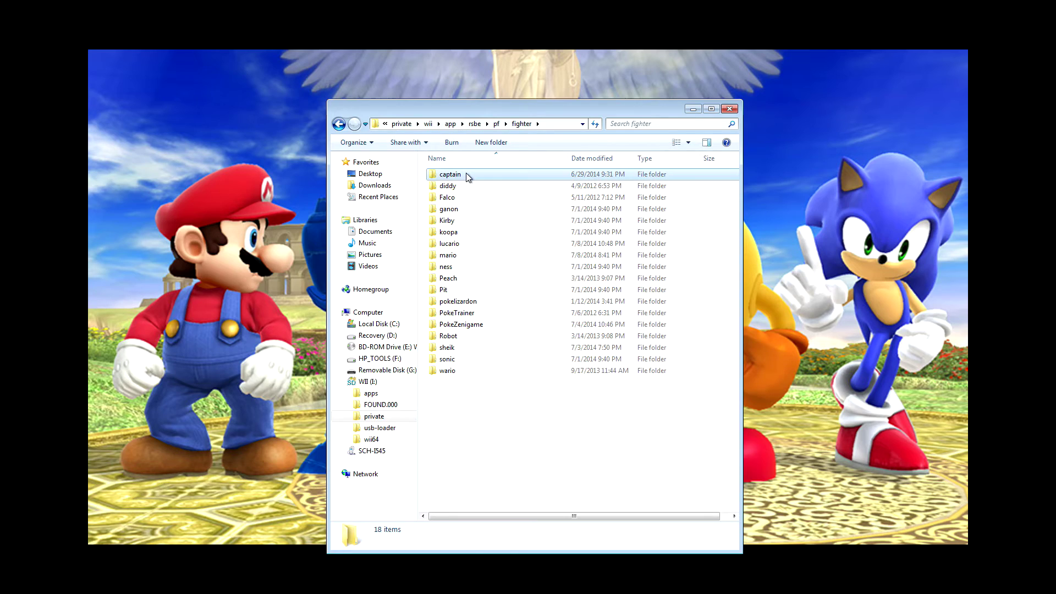
pyautogui.click(512, 448)
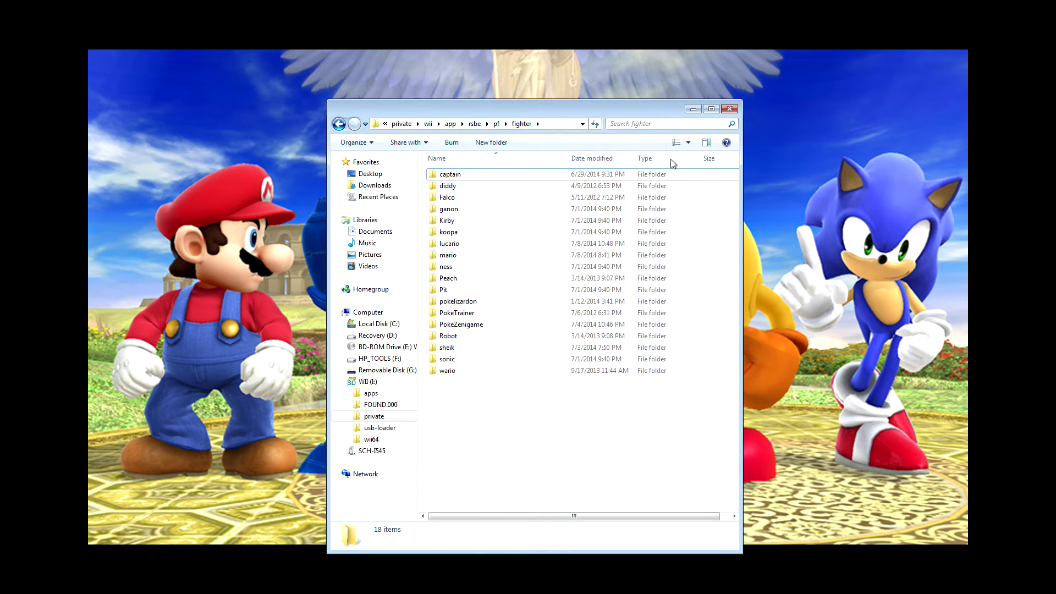
pyautogui.moveTo(653, 111); pyautogui.dragTo(566, 49)
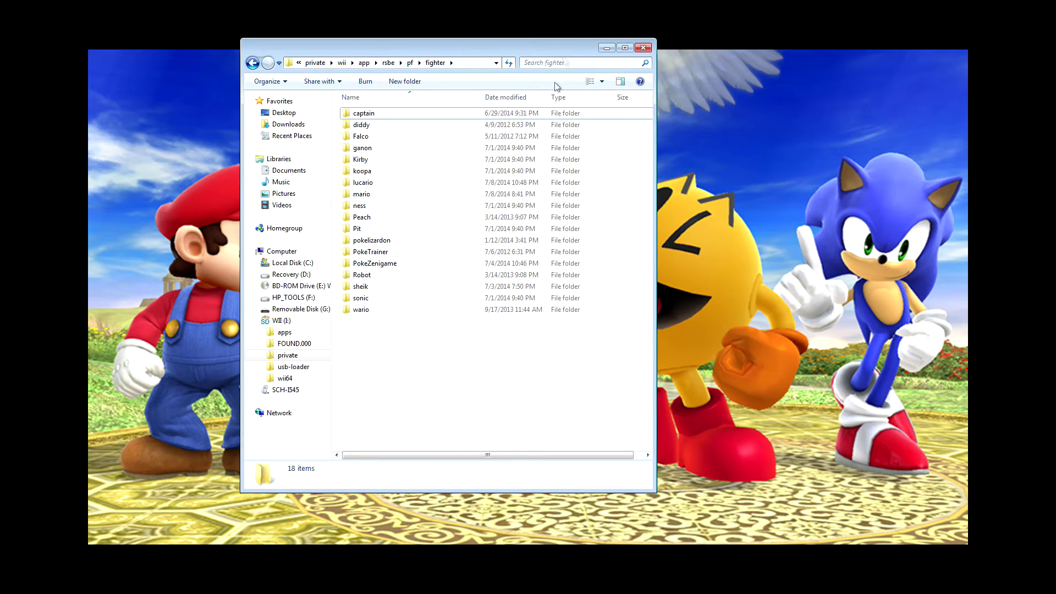
# Open the ness fighter folder, delete the FitKirbyNess00 file, and select the FitNess file
pyautogui.doubleClick(365, 208)
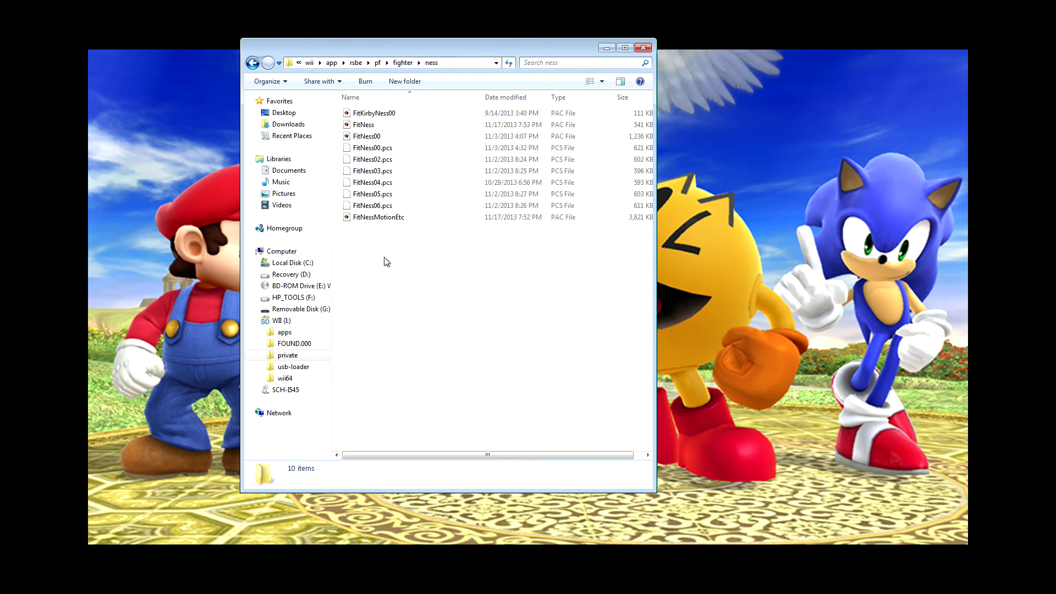
pyautogui.click(382, 112)
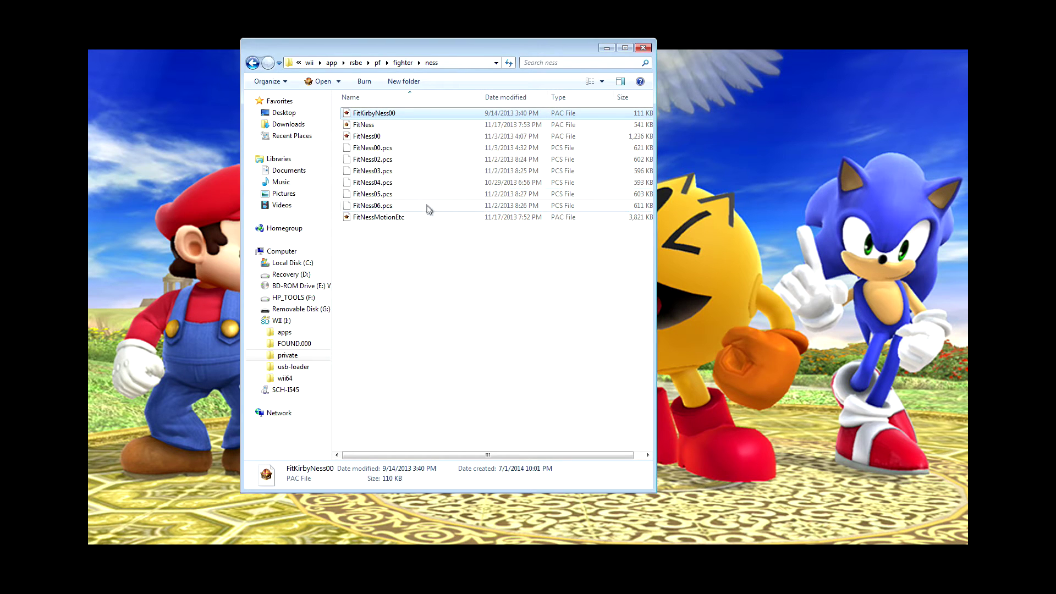
pyautogui.press('Delete')
pyautogui.press('Return')
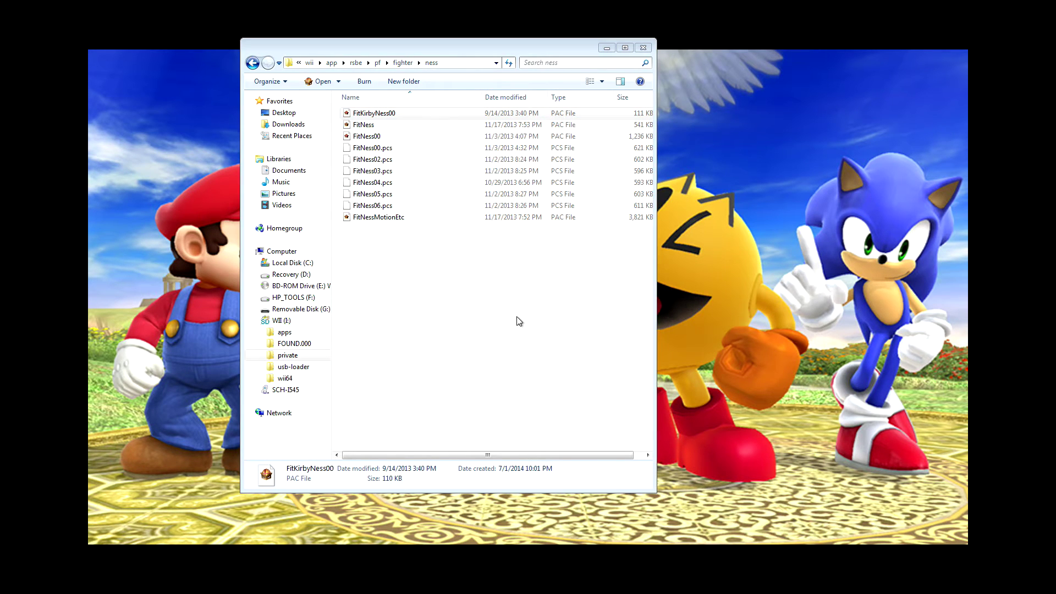
pyautogui.moveTo(407, 244); pyautogui.dragTo(519, 276)
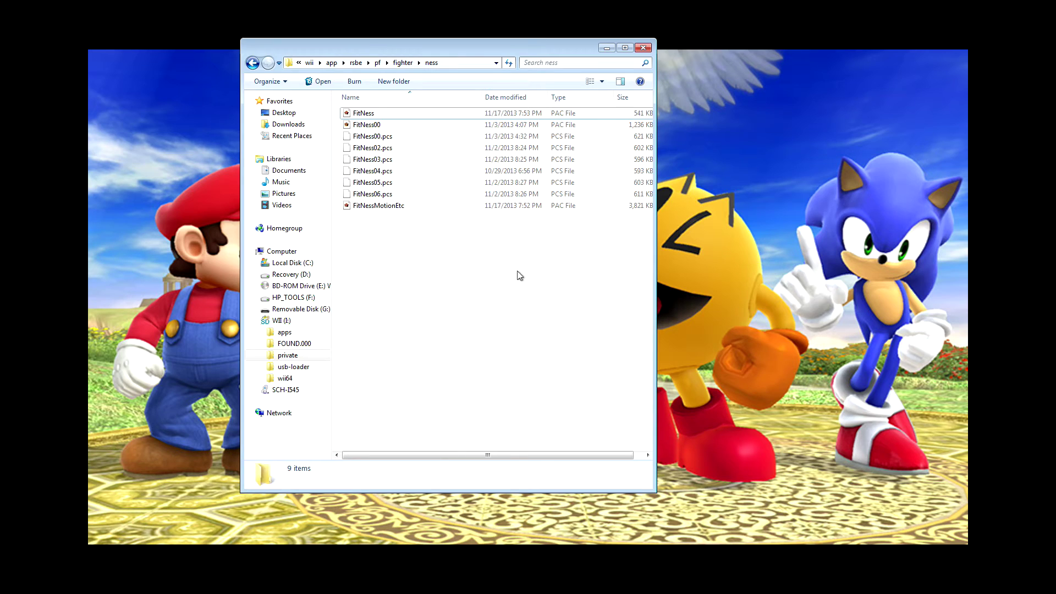
pyautogui.click(372, 114)
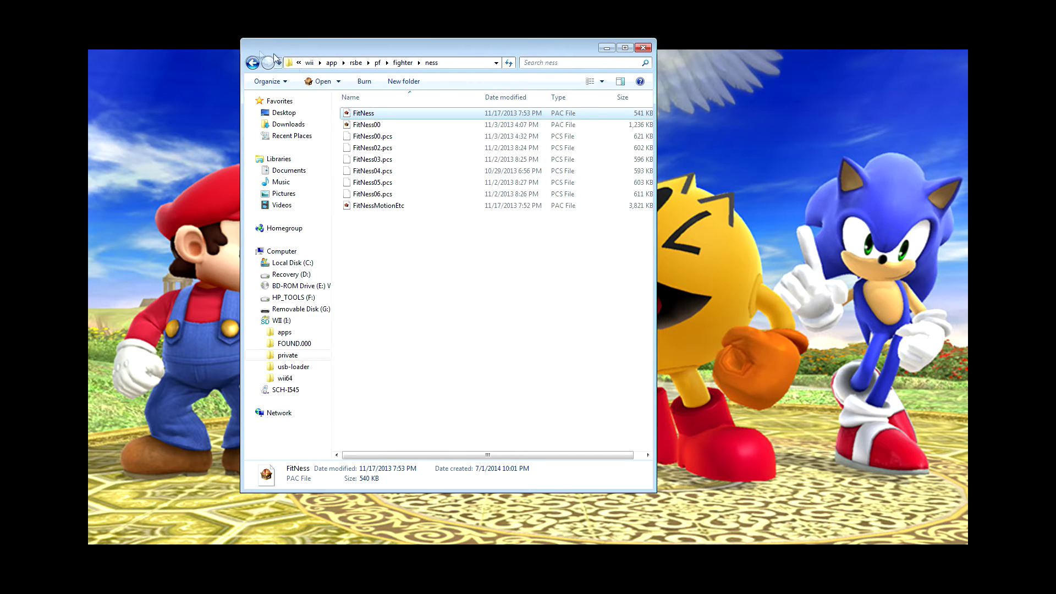
# Return to the fighter folder and look through the Kirby, ganon and diddy character folders
pyautogui.click(253, 63)
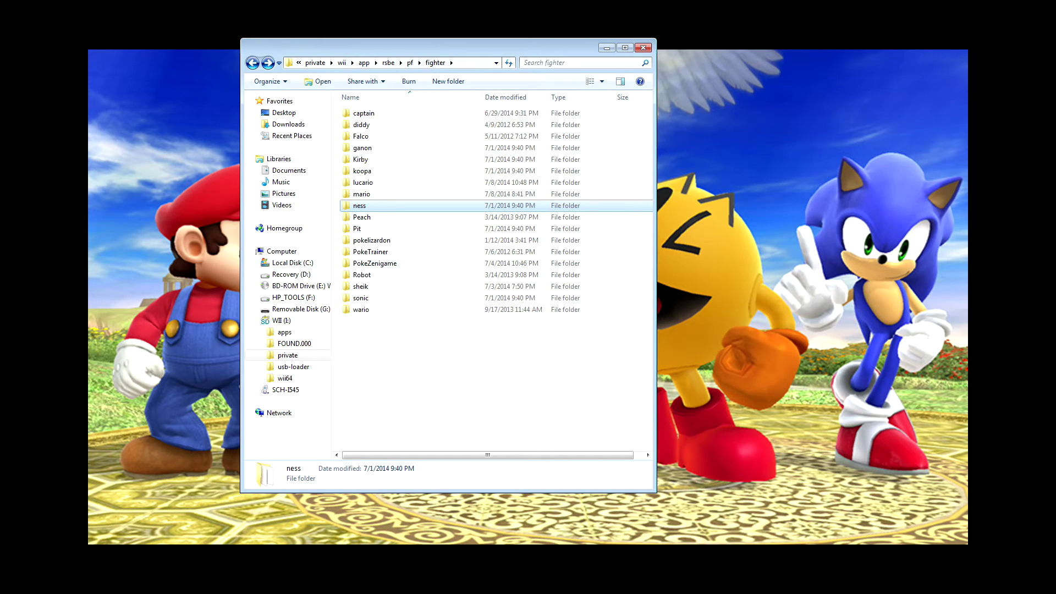
pyautogui.doubleClick(361, 159)
pyautogui.click(252, 62)
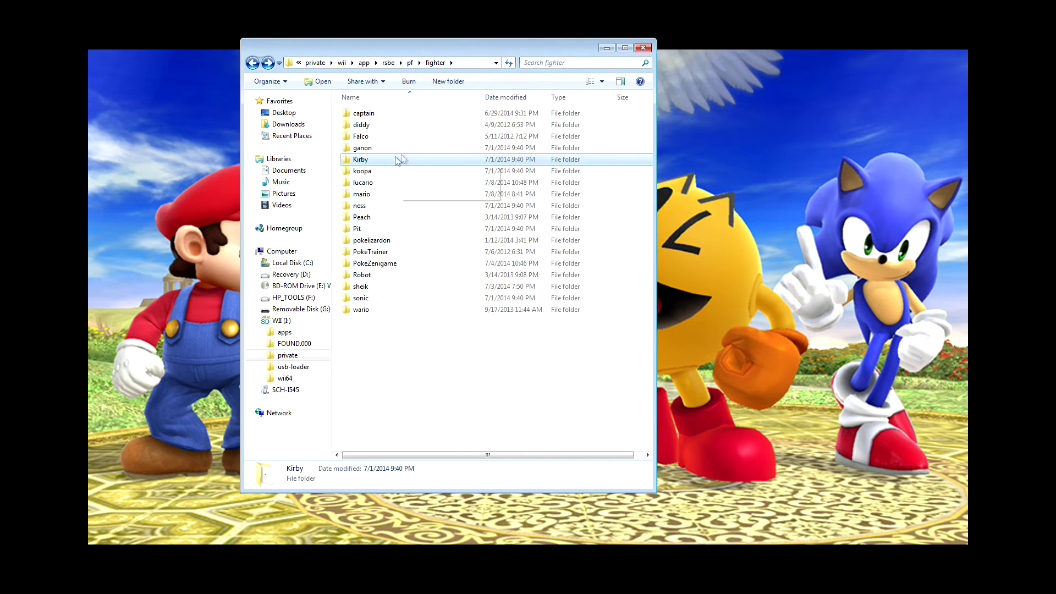
pyautogui.doubleClick(383, 148)
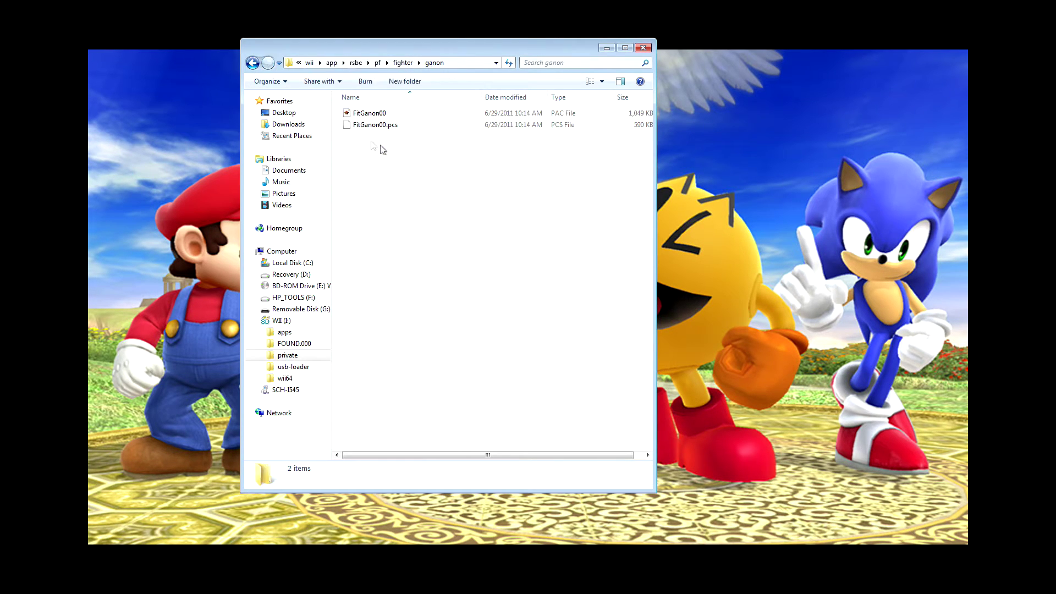
pyautogui.click(253, 63)
pyautogui.doubleClick(370, 134)
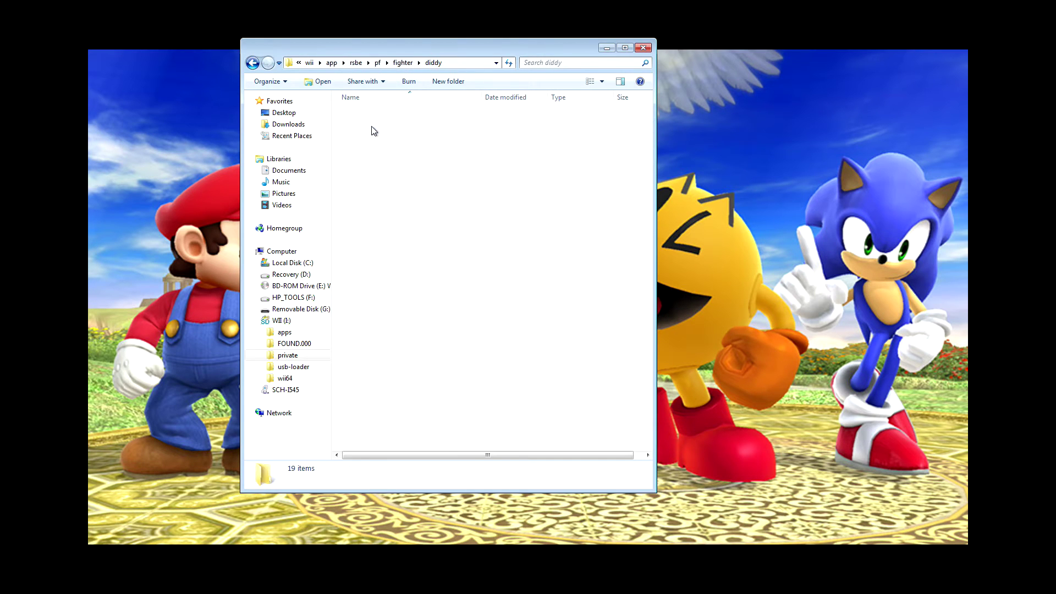
pyautogui.click(251, 63)
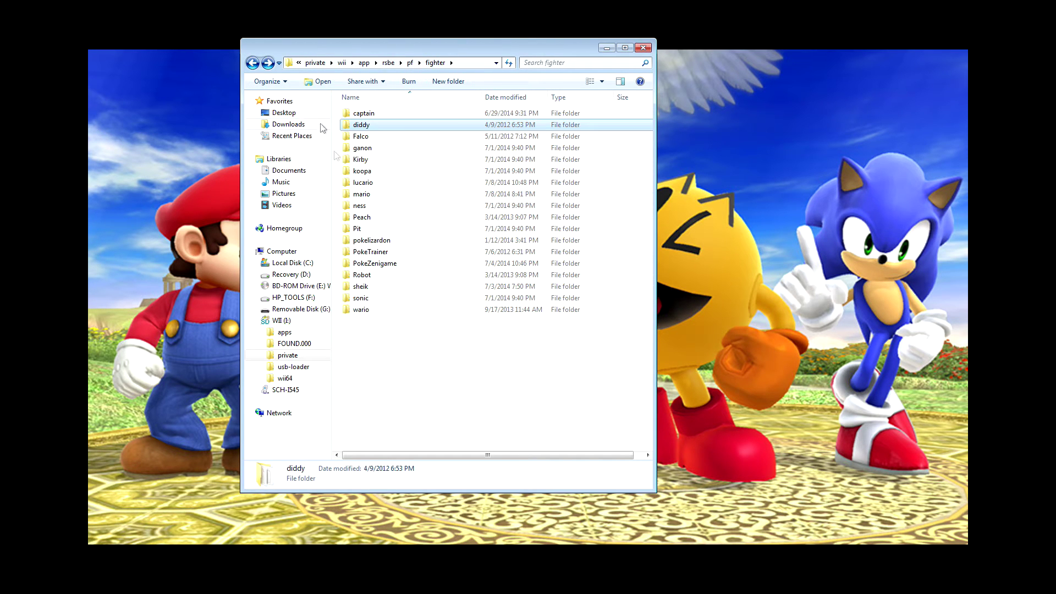
# Open the SFX folder inside pf and move its window toward the corner of the desktop
pyautogui.click(253, 63)
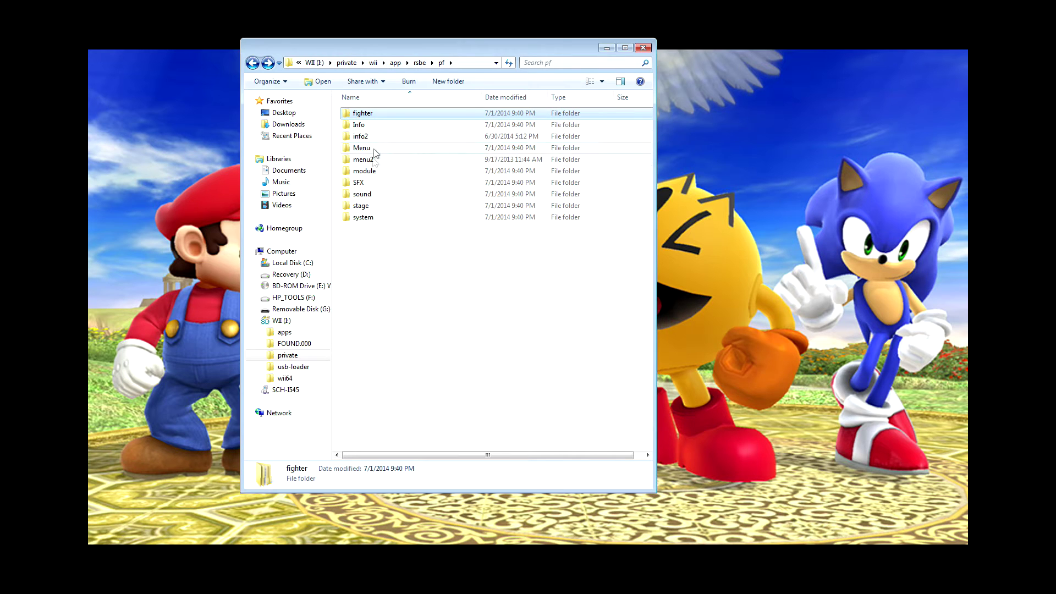
pyautogui.doubleClick(372, 183)
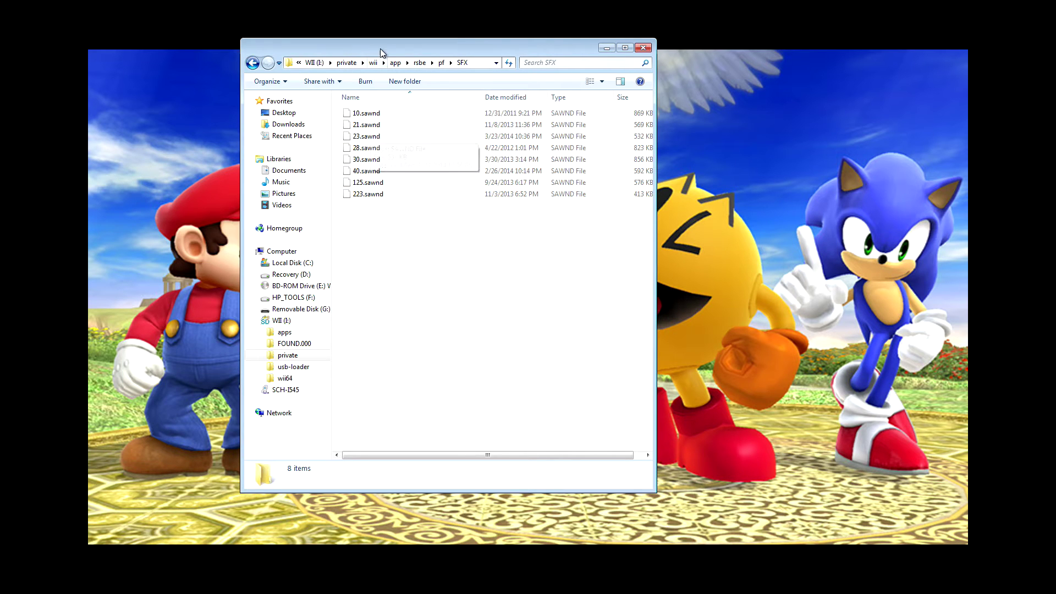
pyautogui.moveTo(381, 48); pyautogui.dragTo(173, 30)
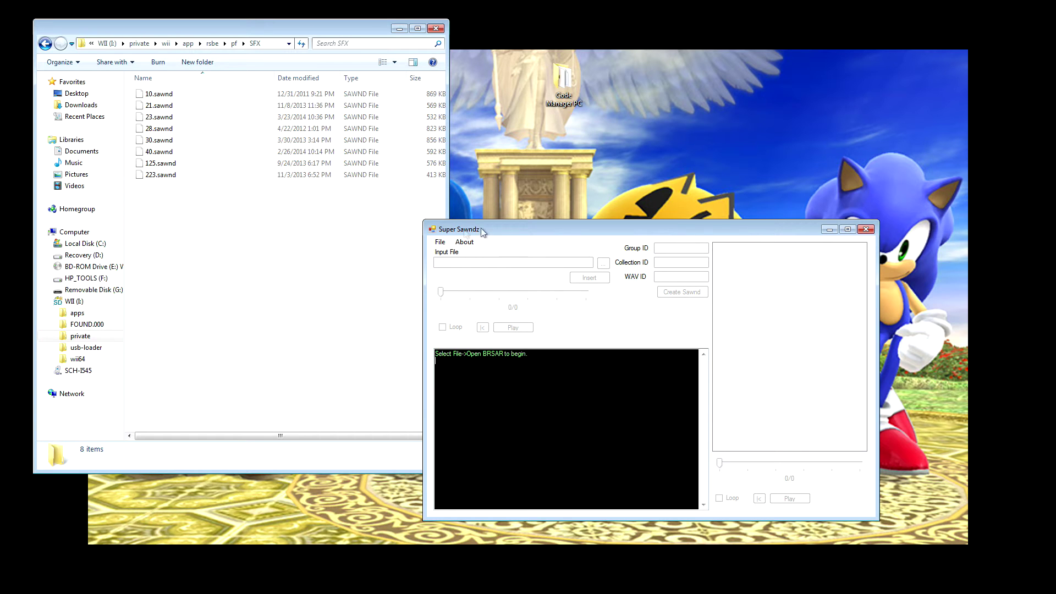
# In Super Sawndz, open the Shadowsmashbros_sound.brsar sound archive from the Super SAwndz folder
pyautogui.click(439, 242)
pyautogui.click(450, 255)
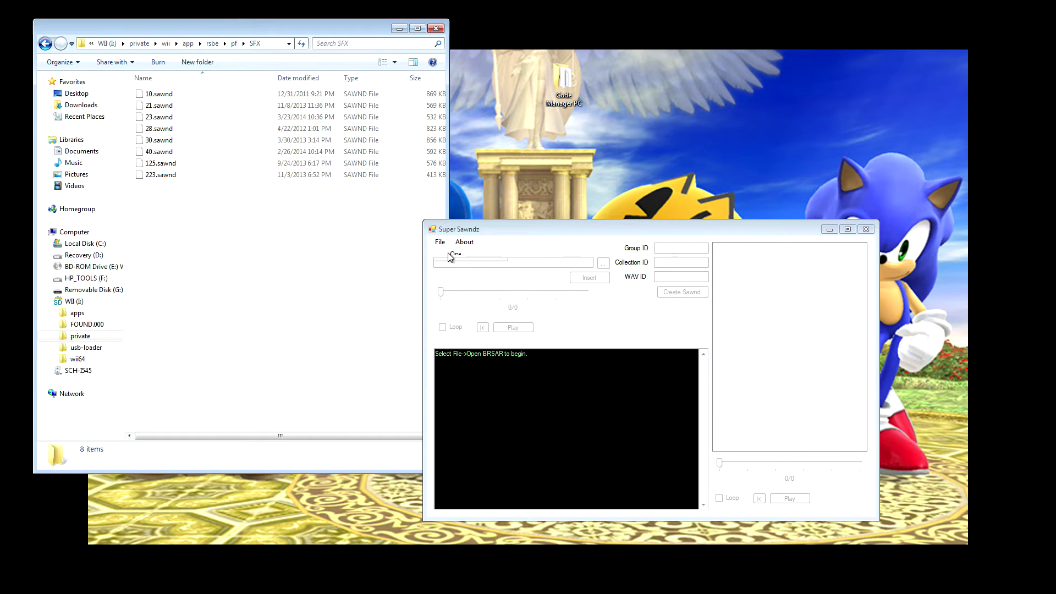
pyautogui.moveTo(507, 249); pyautogui.dragTo(287, 250)
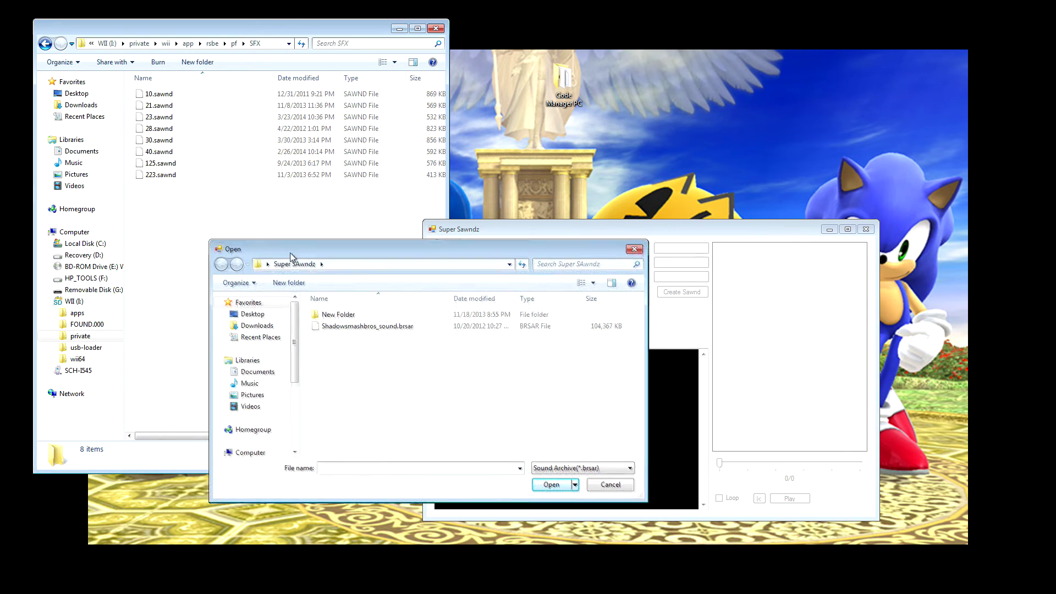
pyautogui.click(353, 325)
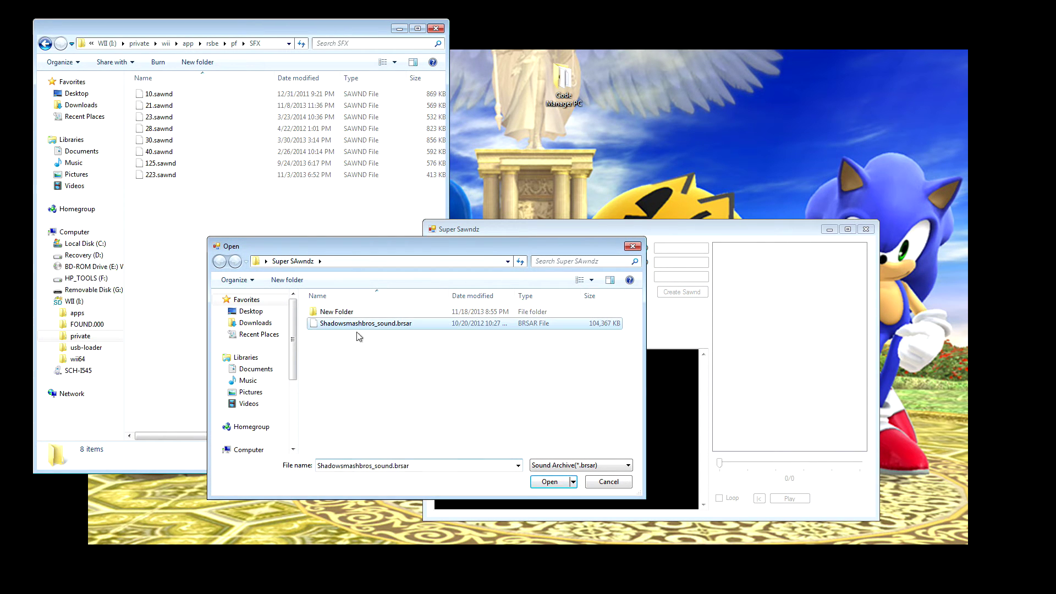
pyautogui.click(554, 482)
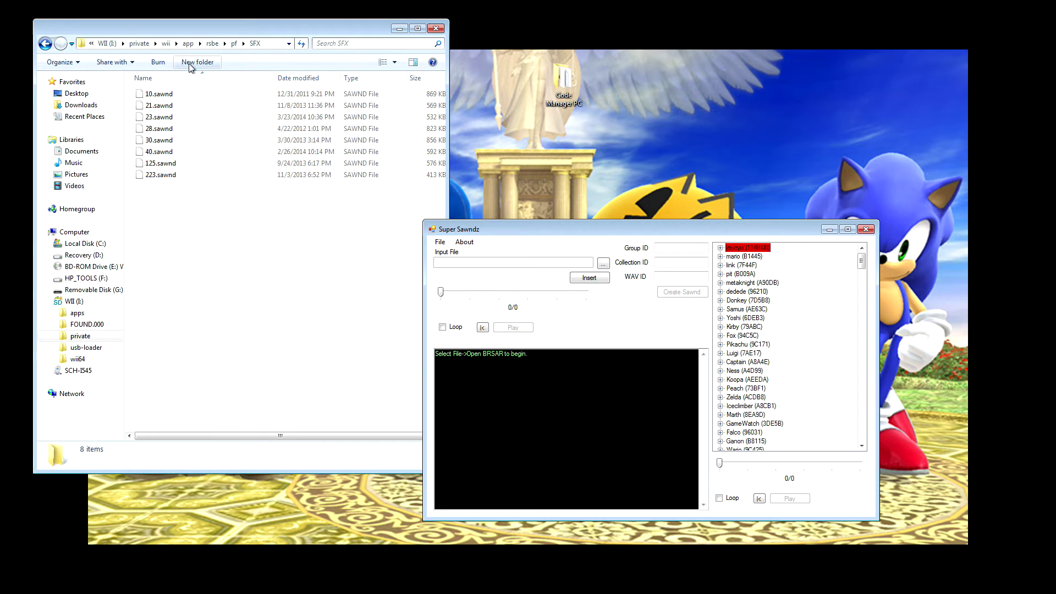
# Compare the 10.sawnd file in the SFX folder with the group ID of the pit sound group
pyautogui.click(159, 94)
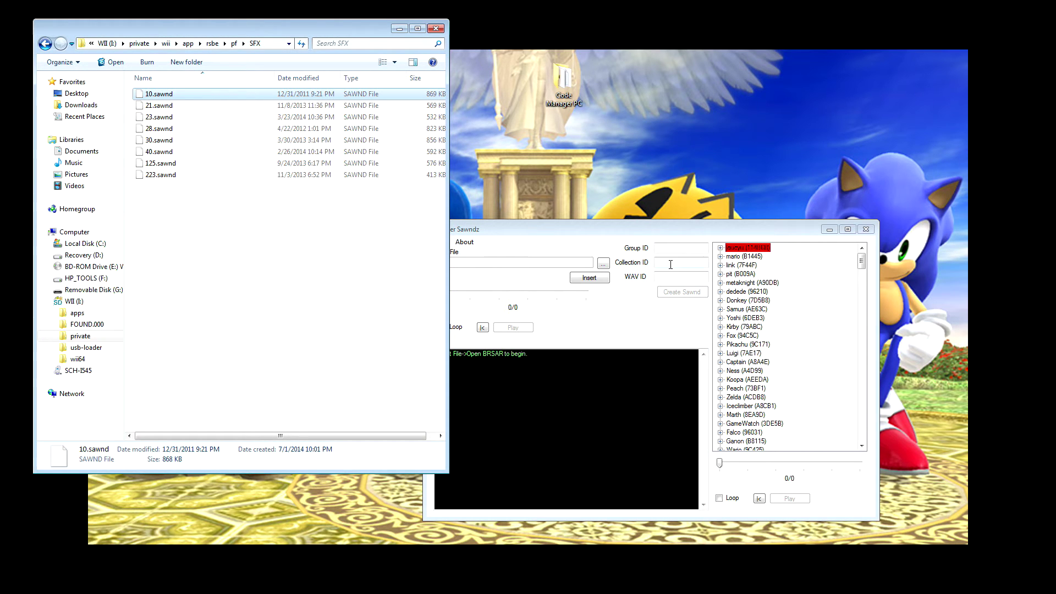
pyautogui.click(741, 274)
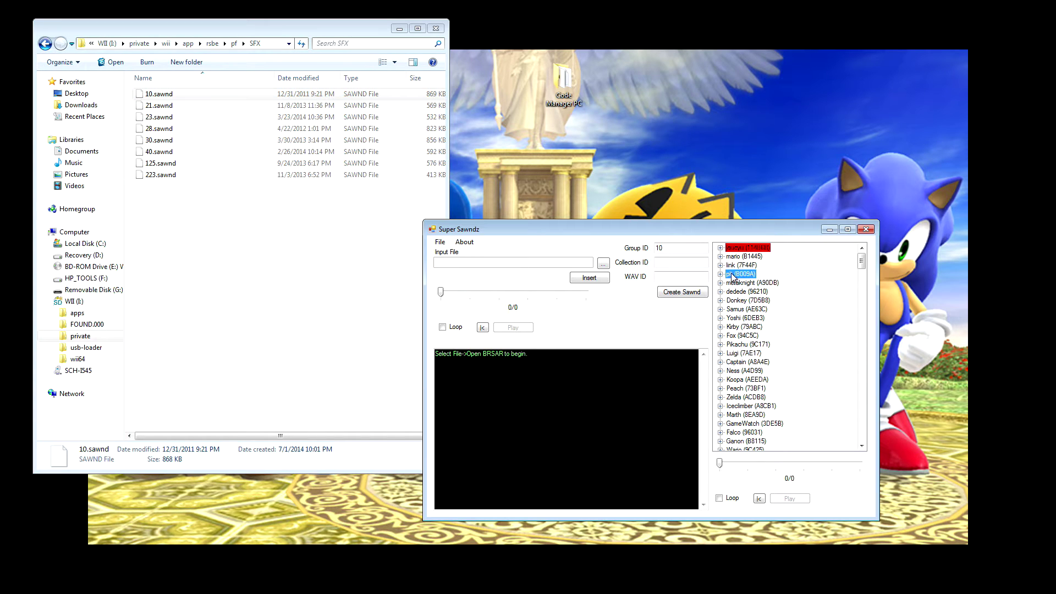
pyautogui.click(159, 94)
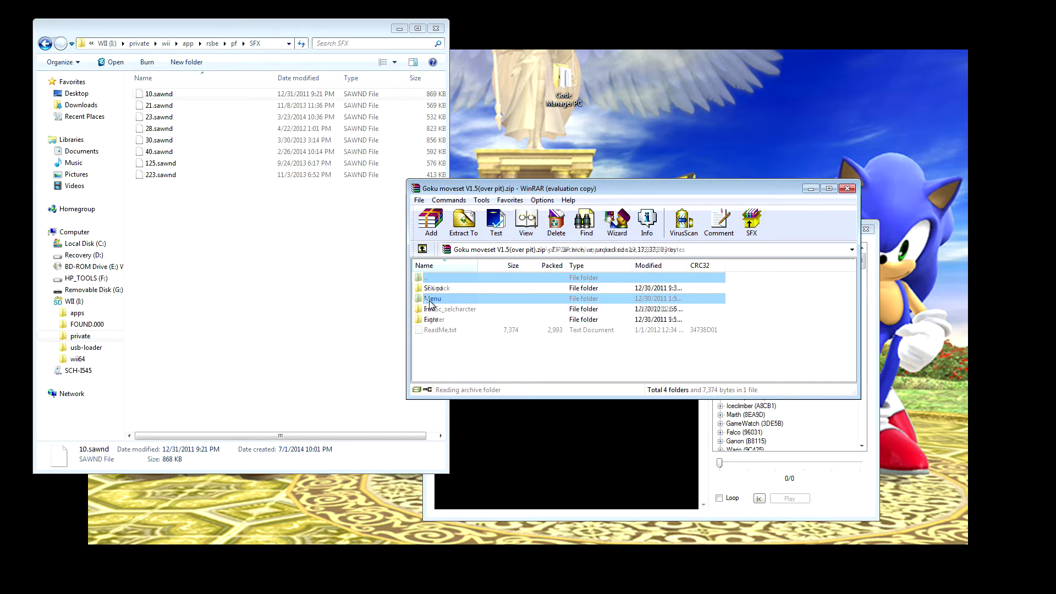
# Return to the root of the Goku moveset archive and go up to the rsbe folder on the WII card
pyautogui.doubleClick(430, 301)
pyautogui.doubleClick(447, 279)
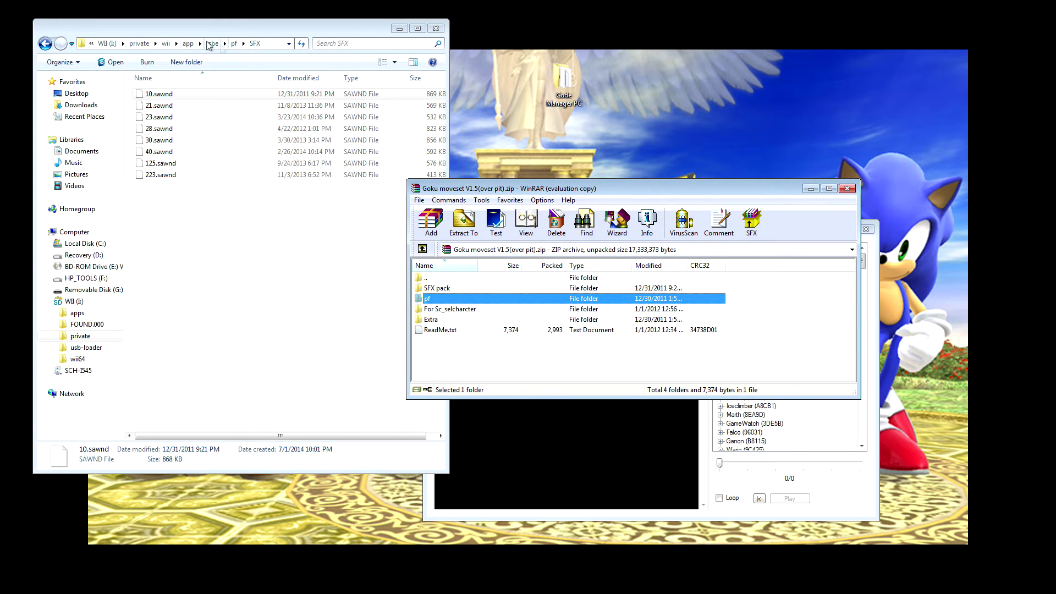
pyautogui.click(217, 47)
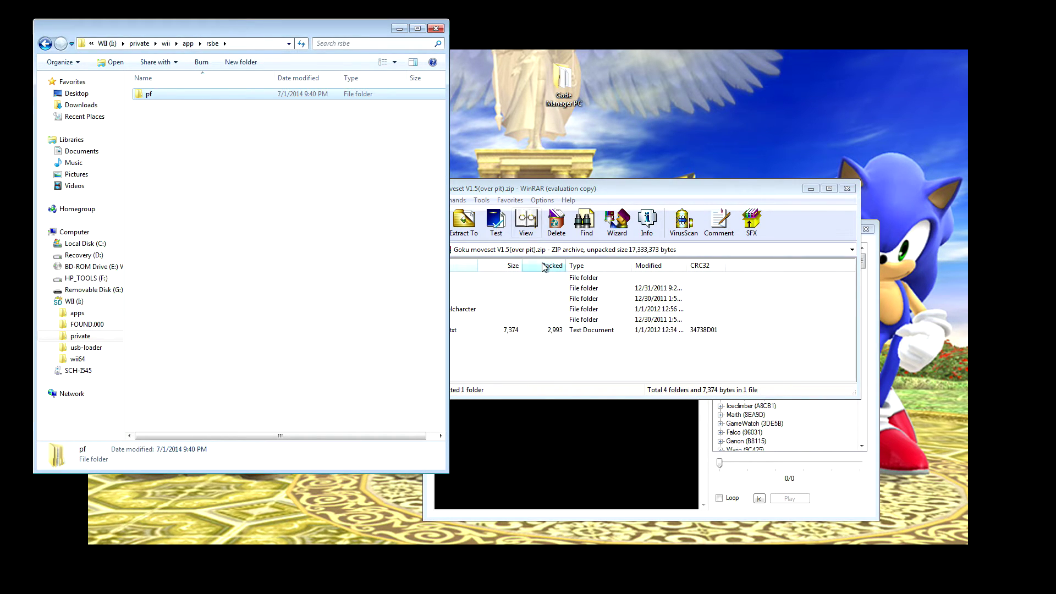
# Open the archive's pf folder in WinRAR and look through its Menu, Info and Sound folders
pyautogui.click(527, 193)
pyautogui.moveTo(439, 299)
pyautogui.mouseDown()
pyautogui.moveTo(186, 150)
pyautogui.moveTo(274, 171)
pyautogui.moveTo(217, 138)
pyautogui.moveTo(291, 171)
pyautogui.moveTo(218, 120)
pyautogui.moveTo(342, 193)
pyautogui.moveTo(433, 299)
pyautogui.mouseUp()
pyautogui.doubleClick(433, 298)
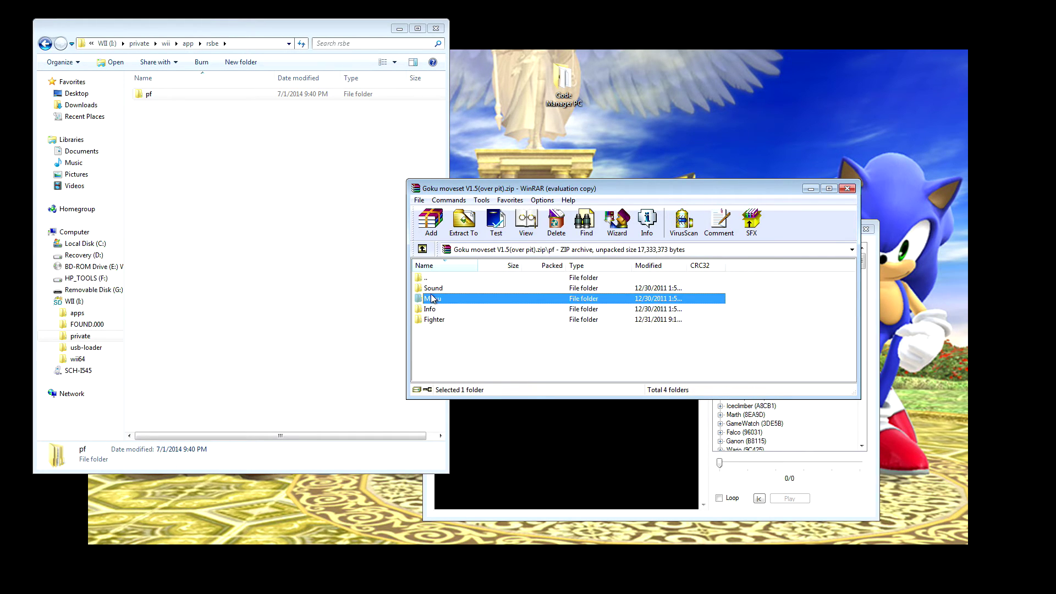
pyautogui.doubleClick(435, 311)
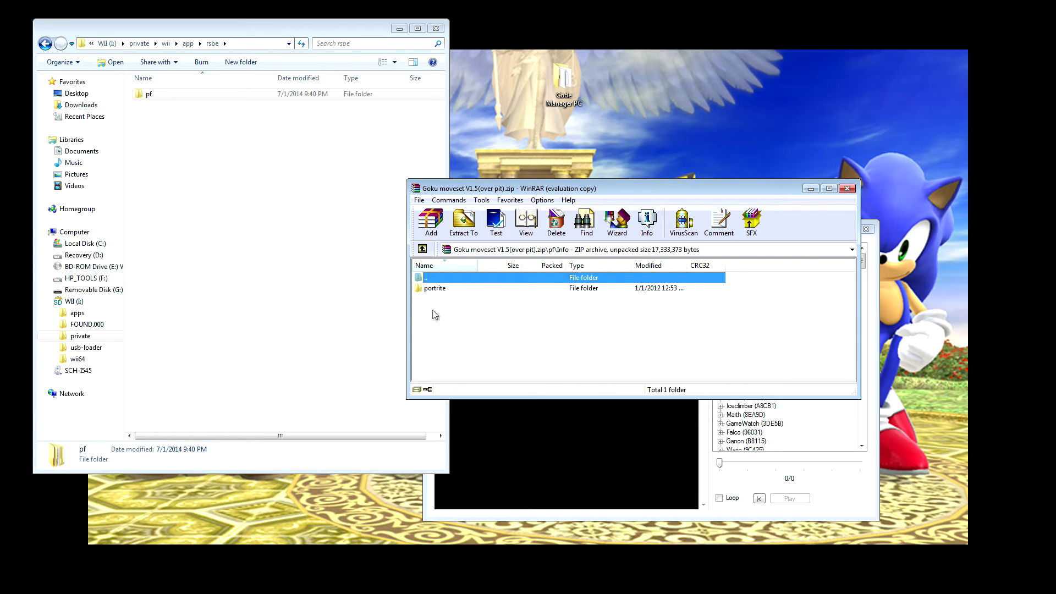
pyautogui.doubleClick(433, 279)
pyautogui.doubleClick(434, 289)
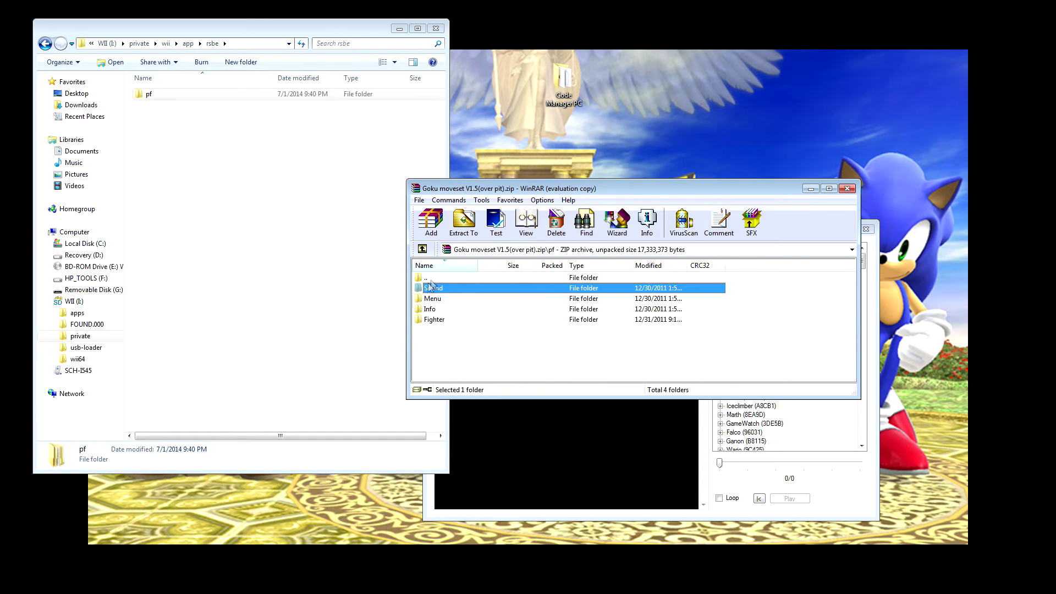
pyautogui.doubleClick(431, 279)
# Open the pf folder on the WII card and check the archive's Fighter and Sound folders against it
pyautogui.doubleClick(171, 94)
pyautogui.click(478, 297)
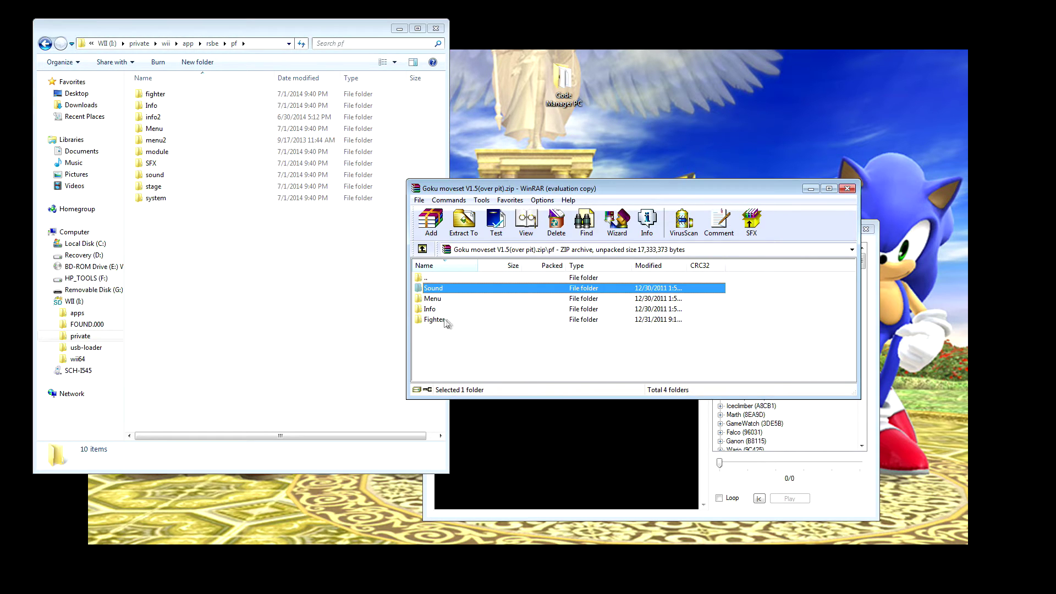
pyautogui.doubleClick(440, 322)
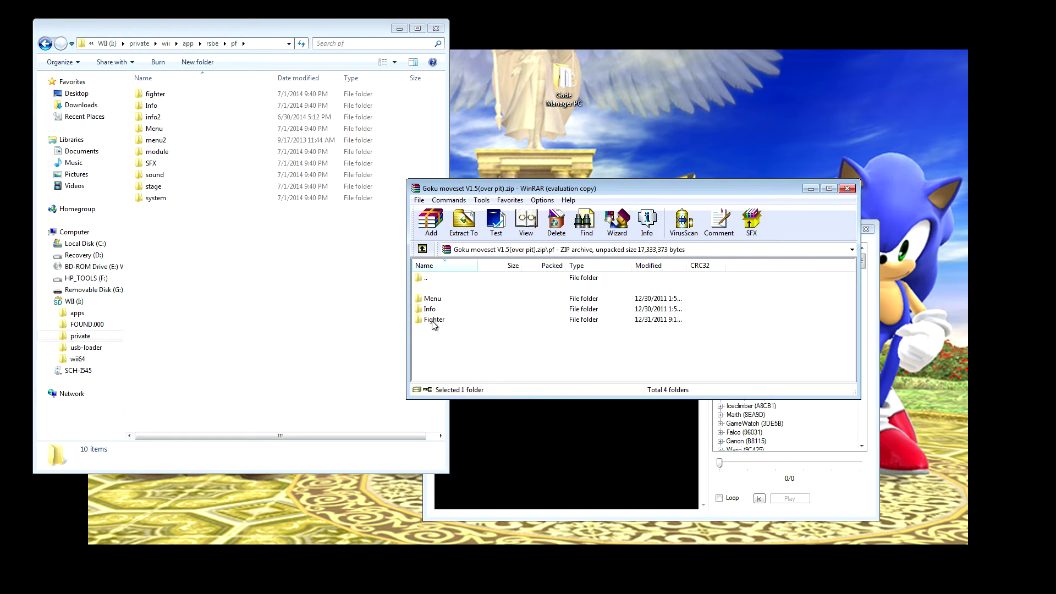
pyautogui.doubleClick(428, 278)
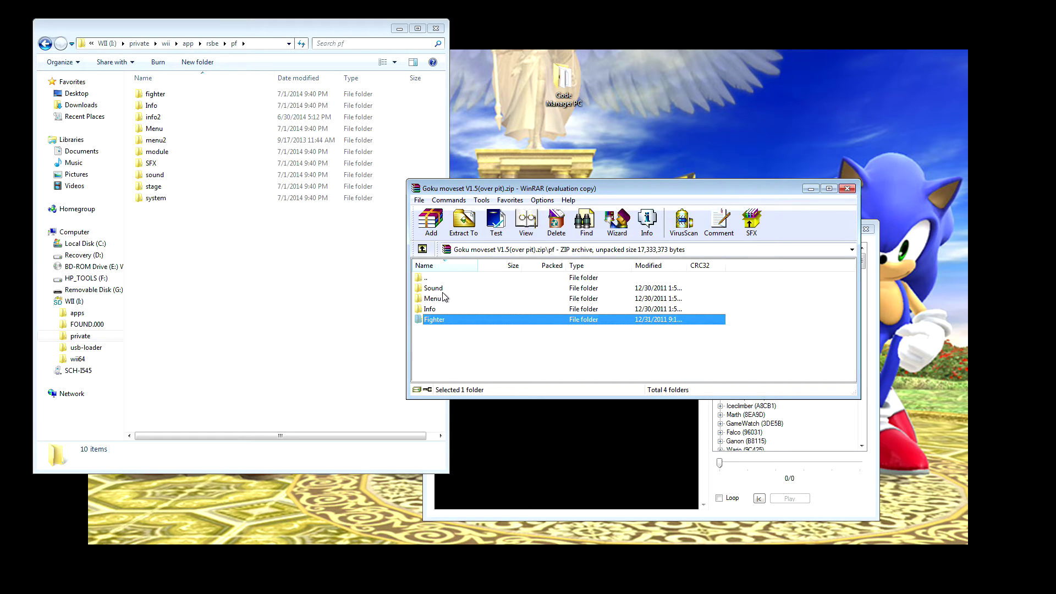
pyautogui.doubleClick(446, 289)
pyautogui.doubleClick(444, 279)
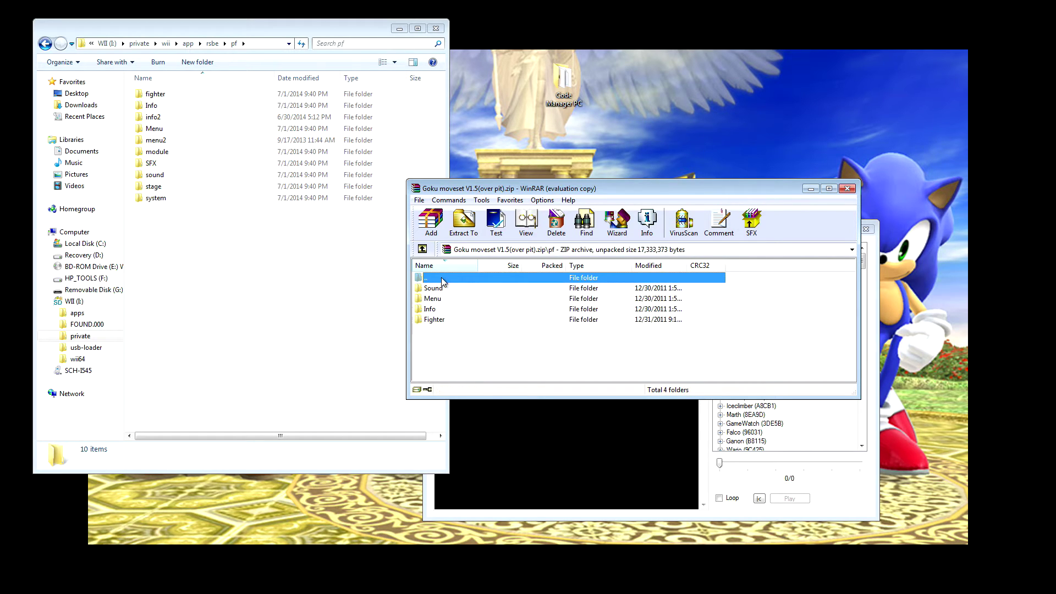
# Open the archive's SFX pack folder, select the goku SFX pack.sawnd file, and move the archive window off Super Sawndz
pyautogui.doubleClick(445, 279)
pyautogui.click(433, 289)
pyautogui.doubleClick(433, 290)
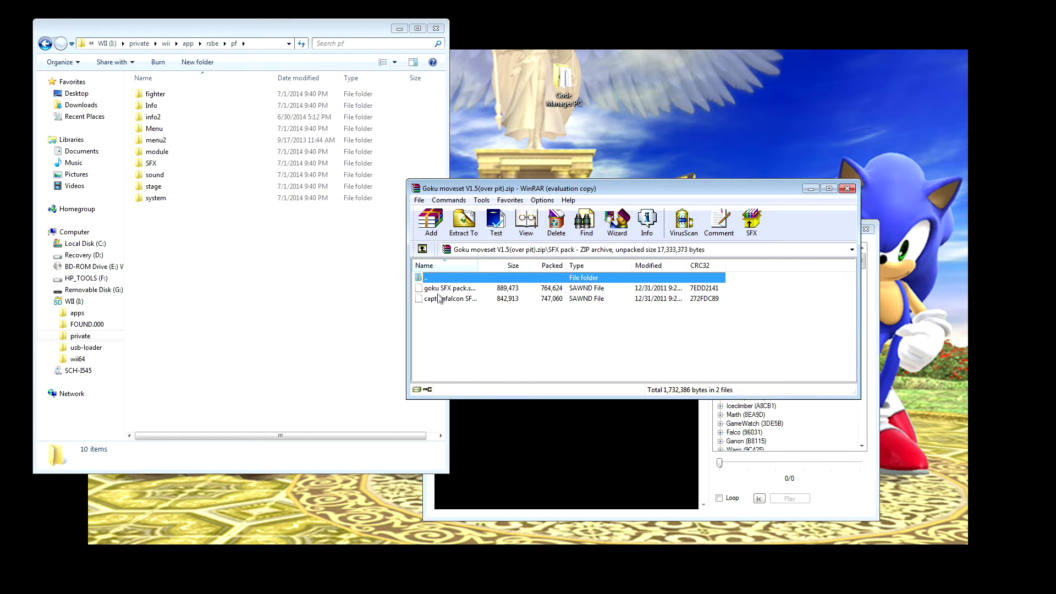
pyautogui.click(440, 292)
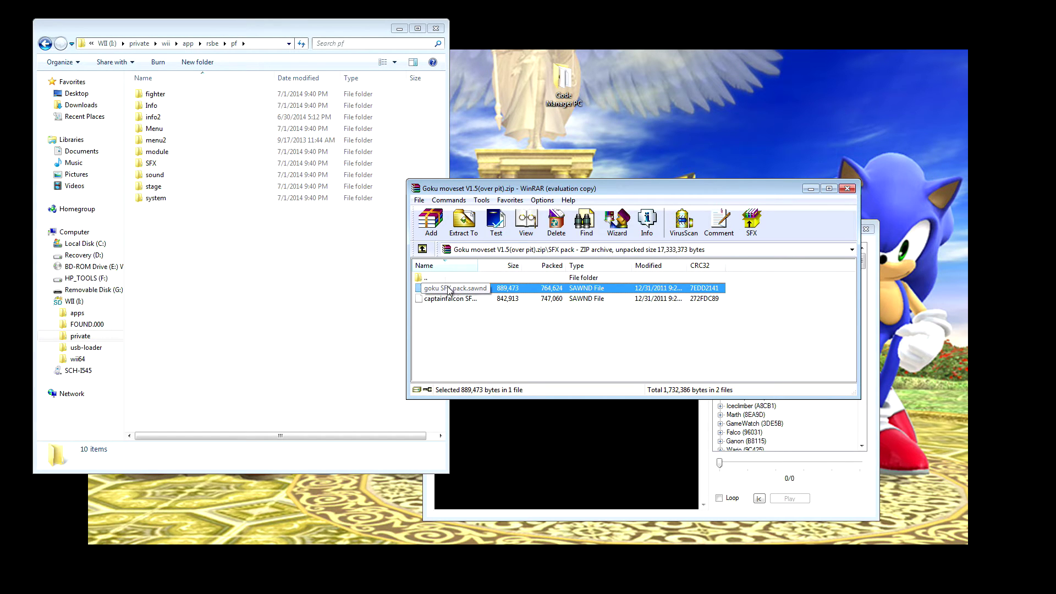
pyautogui.moveTo(502, 191); pyautogui.dragTo(290, 322)
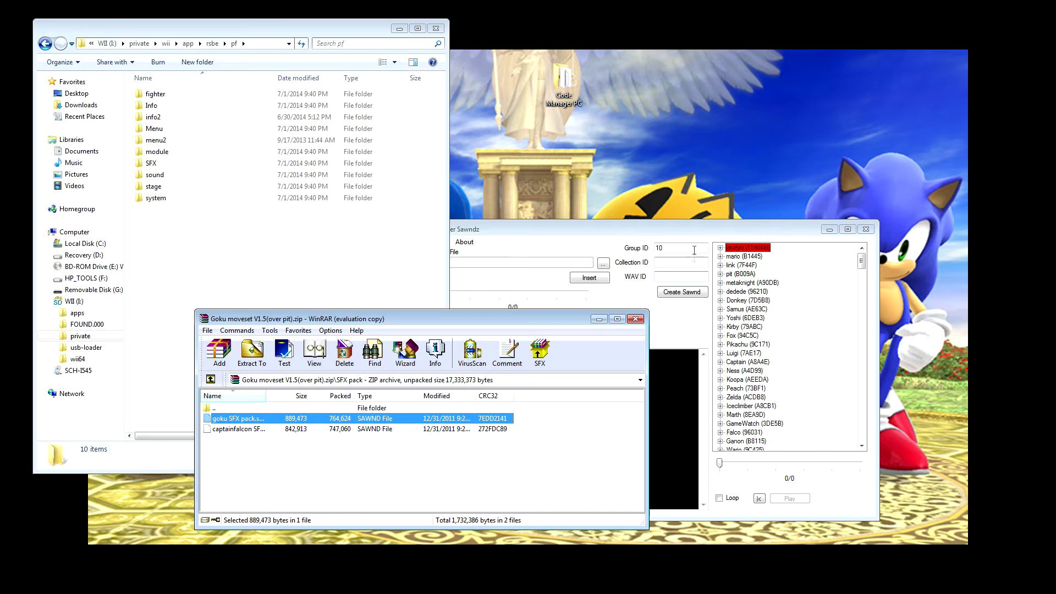
# Close Super Sawndz and open the Code Manager PC folder on the desktop
pyautogui.click(689, 228)
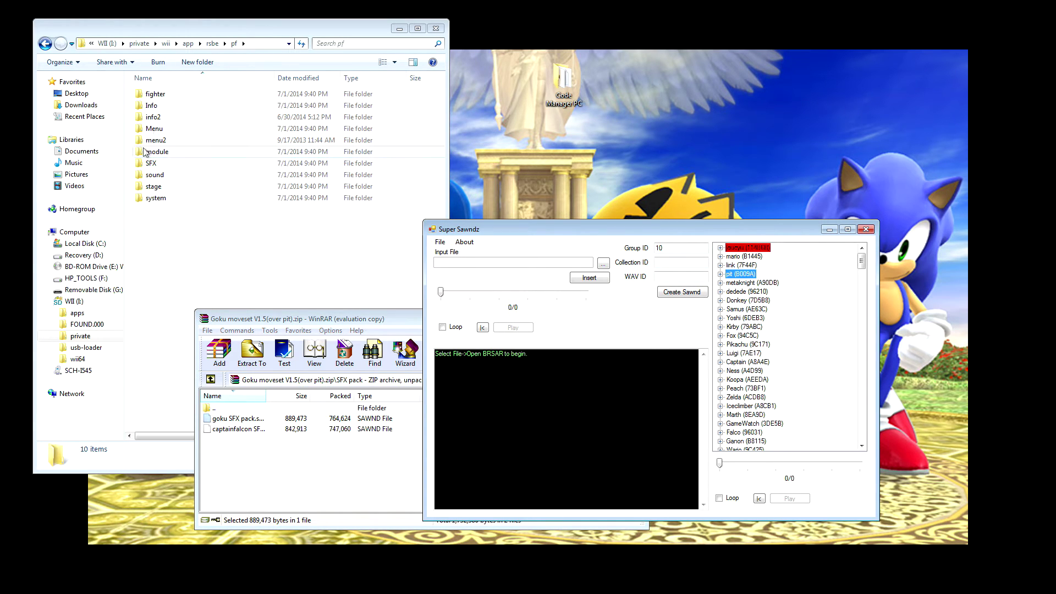
pyautogui.click(862, 231)
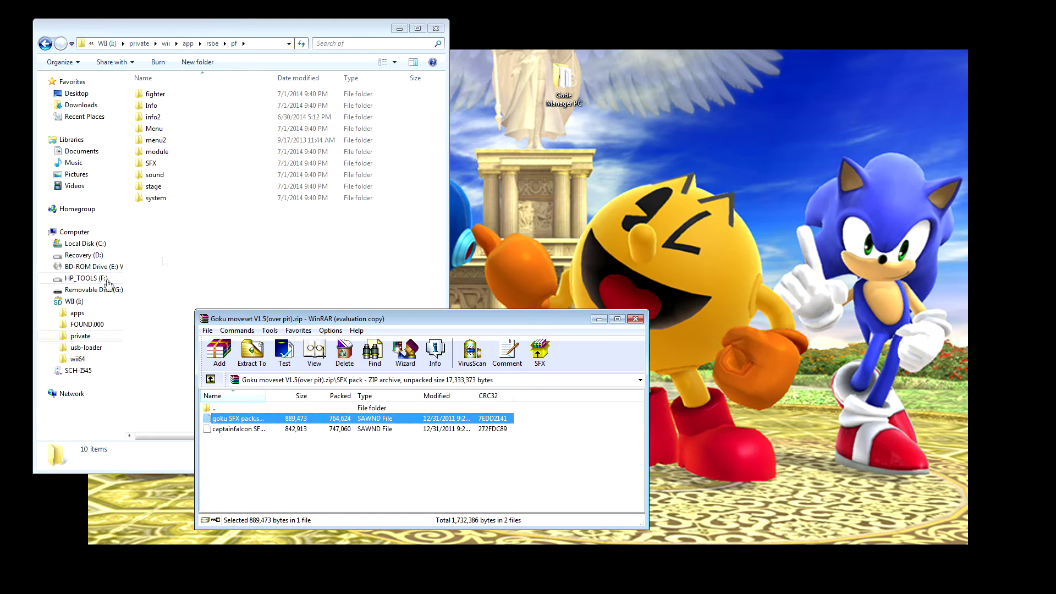
pyautogui.doubleClick(572, 88)
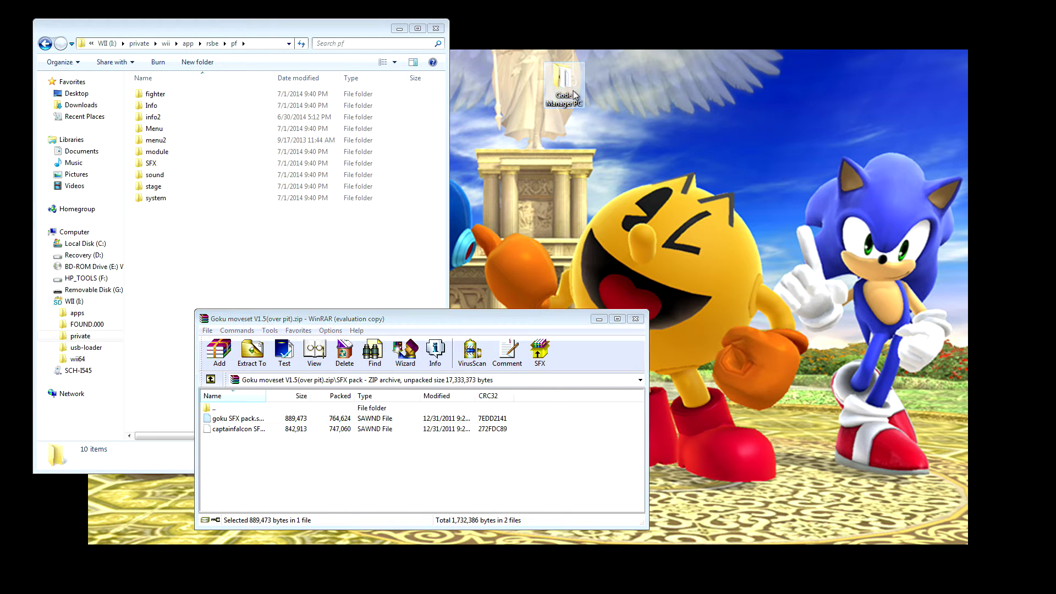
# Launch codemgr from the Code Manager PC folder and load the Brawl (RSBE01) code list text file from the desktop
pyautogui.doubleClick(170, 108)
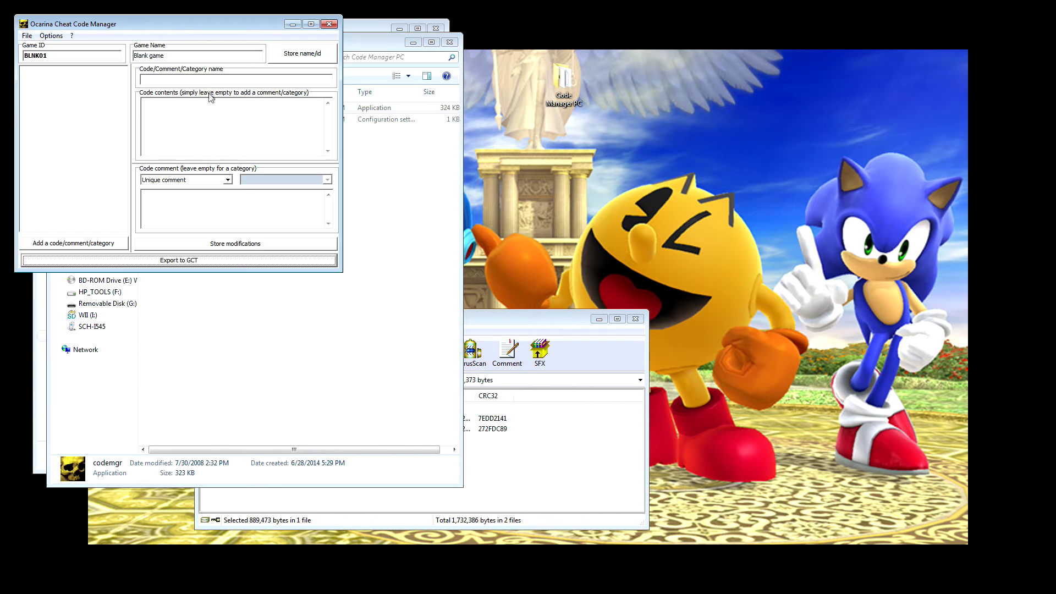
pyautogui.moveTo(191, 33); pyautogui.dragTo(823, 175)
pyautogui.click(662, 182)
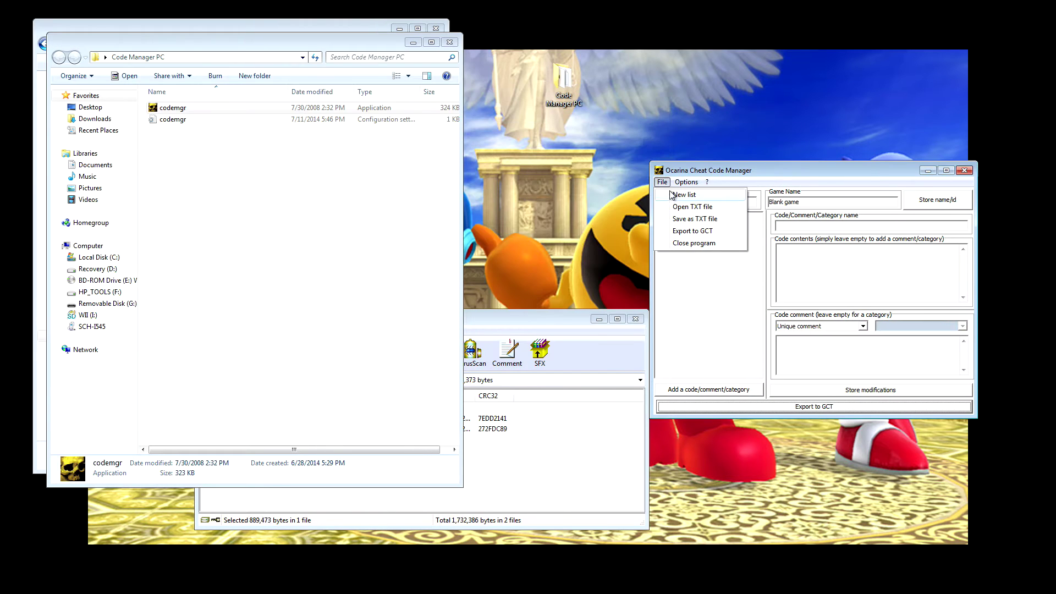
pyautogui.click(675, 205)
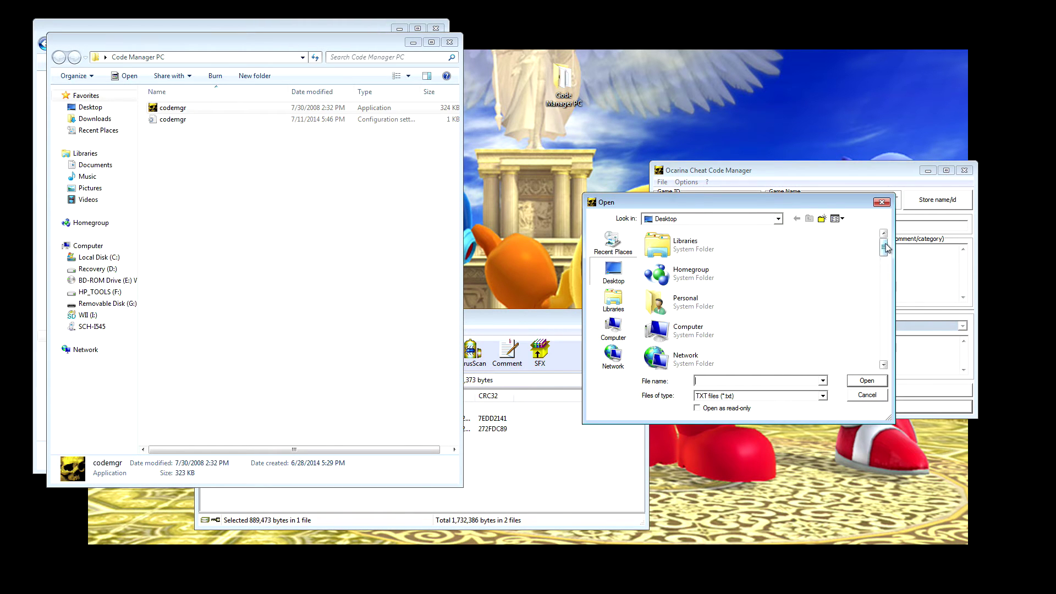
pyautogui.moveTo(884, 246); pyautogui.dragTo(891, 349)
pyautogui.scroll(5, 700, 312)
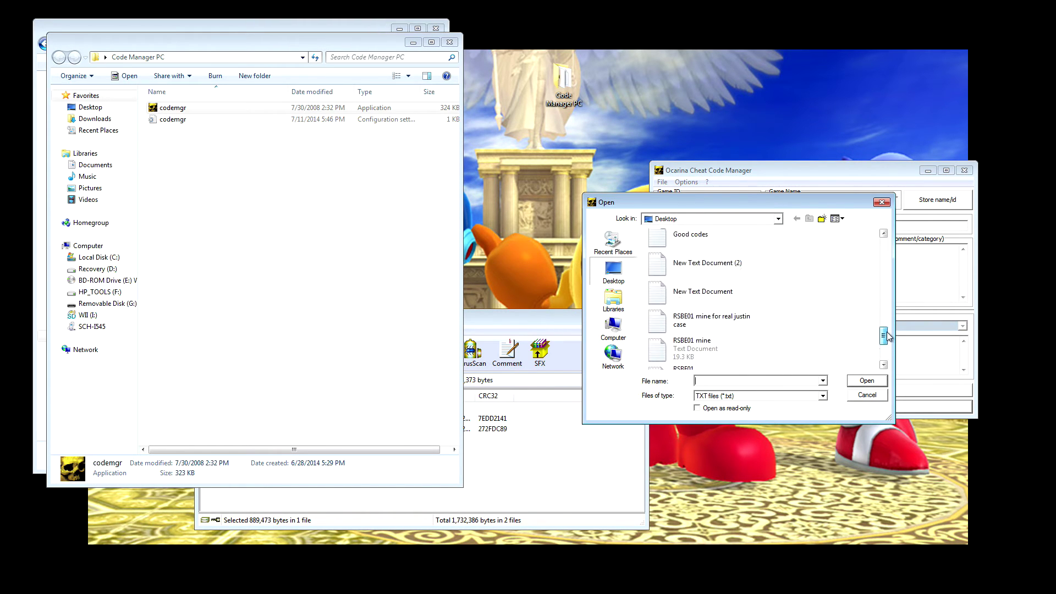
pyautogui.doubleClick(710, 282)
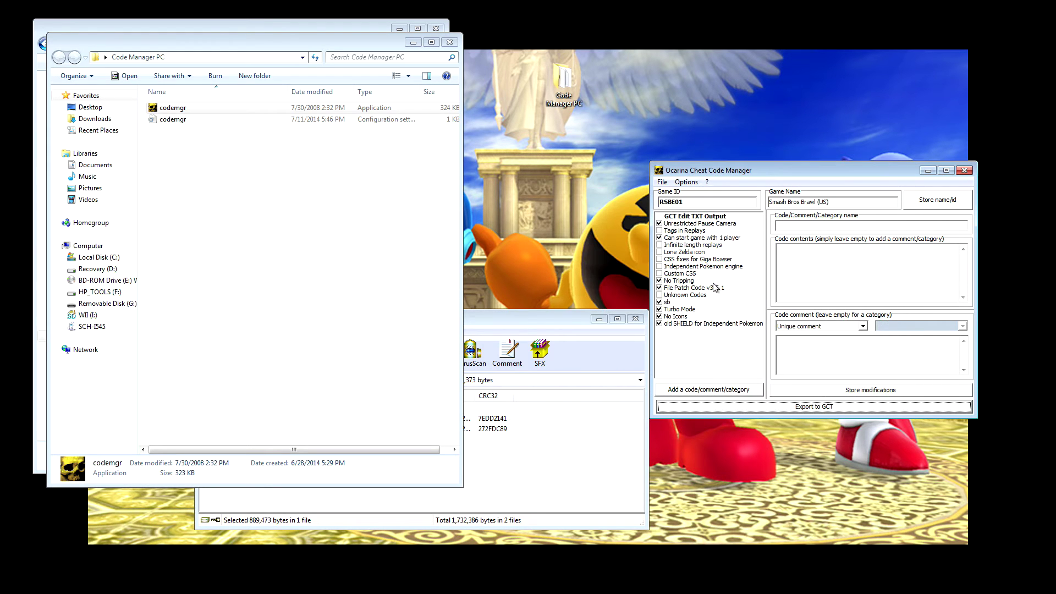
# View the contents of the sb code, then close Ocarina Cheat Code Manager and the Code Manager PC folder
pyautogui.moveTo(717, 175); pyautogui.dragTo(630, 155)
pyautogui.click(583, 283)
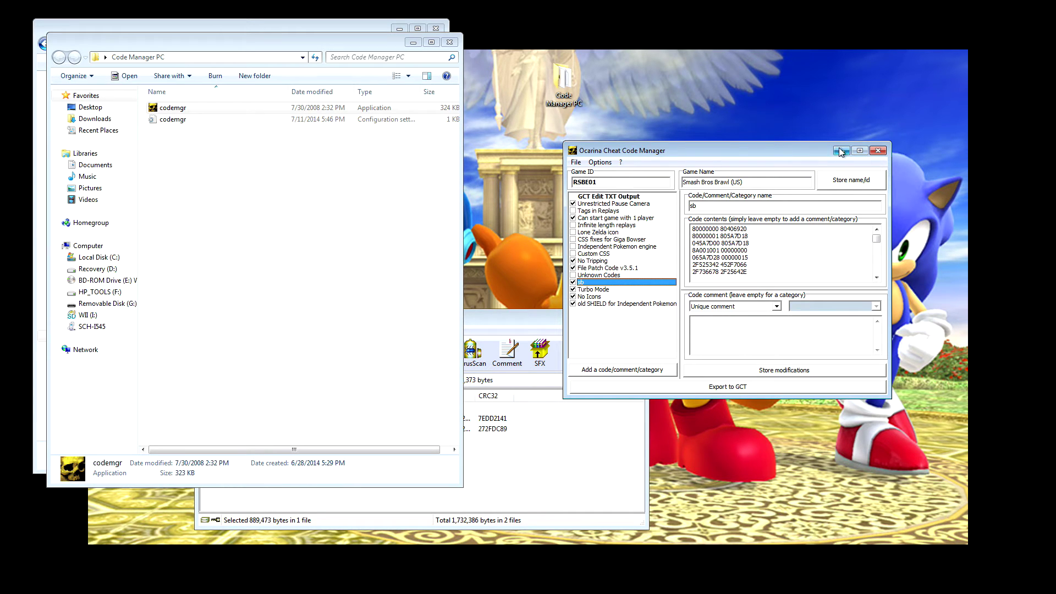
pyautogui.click(877, 152)
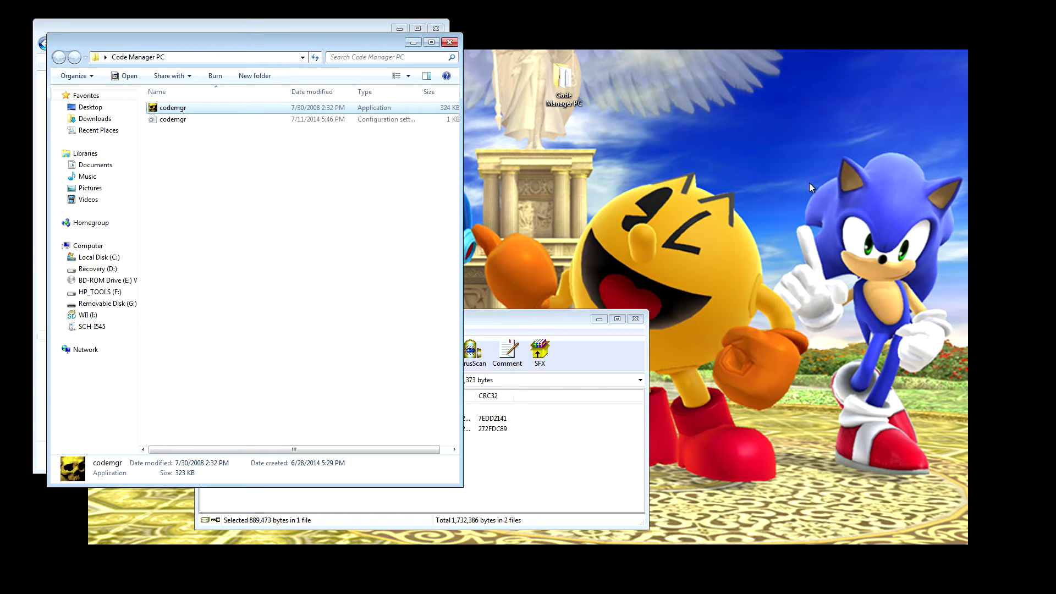
pyautogui.click(449, 42)
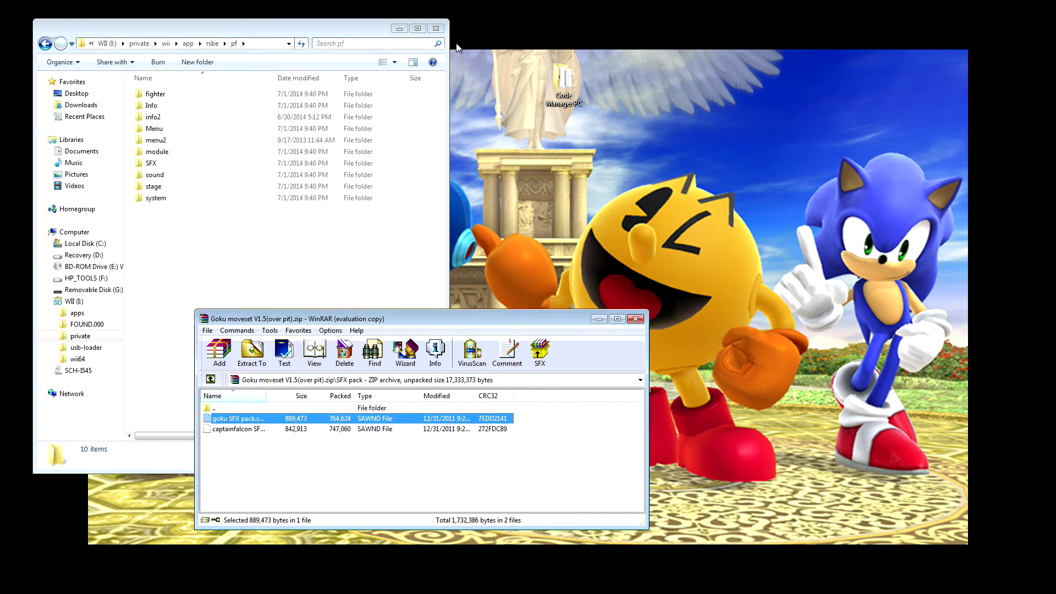
# Look through the module folder inside the WII card's pf folder and return to pf
pyautogui.click(229, 231)
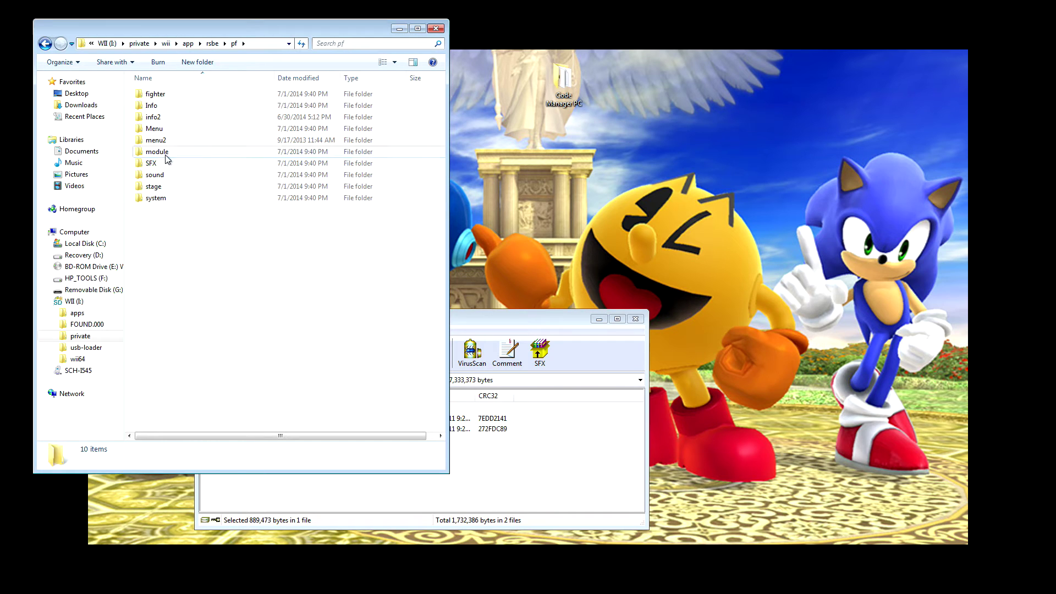
pyautogui.doubleClick(165, 152)
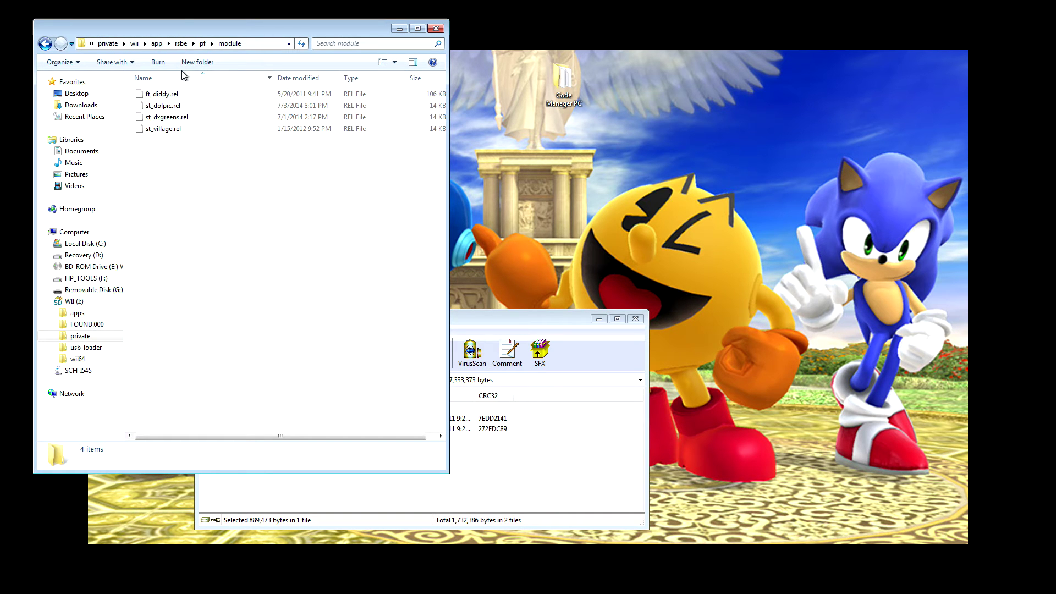
pyautogui.moveTo(184, 34); pyautogui.dragTo(386, 73)
pyautogui.click(248, 83)
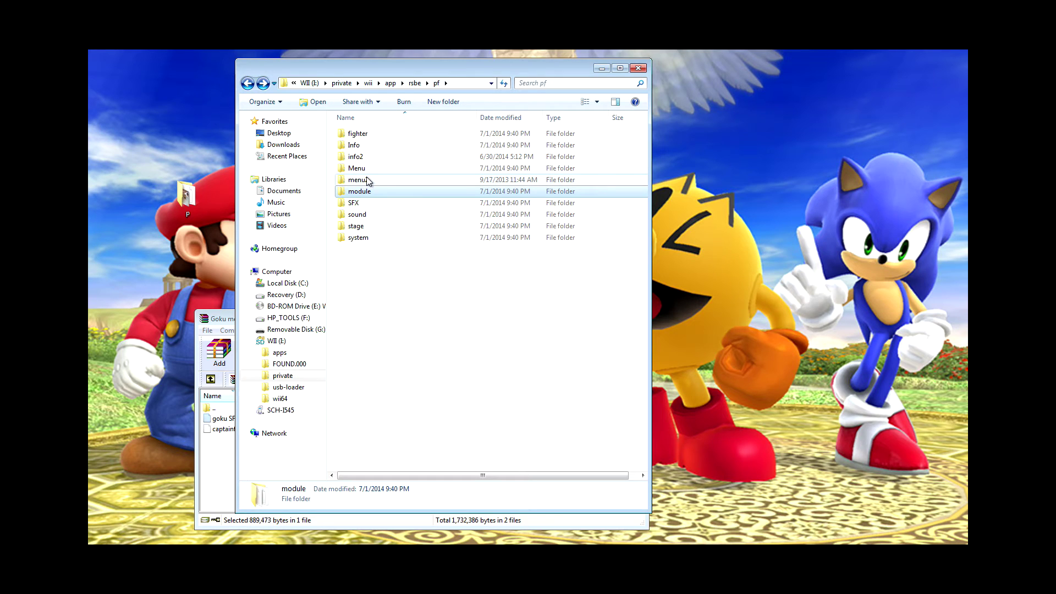
# Examine the stage files in the pf folder's stage\melee folder and widen the window to show the full path
pyautogui.click(364, 228)
pyautogui.doubleClick(364, 228)
pyautogui.doubleClick(348, 133)
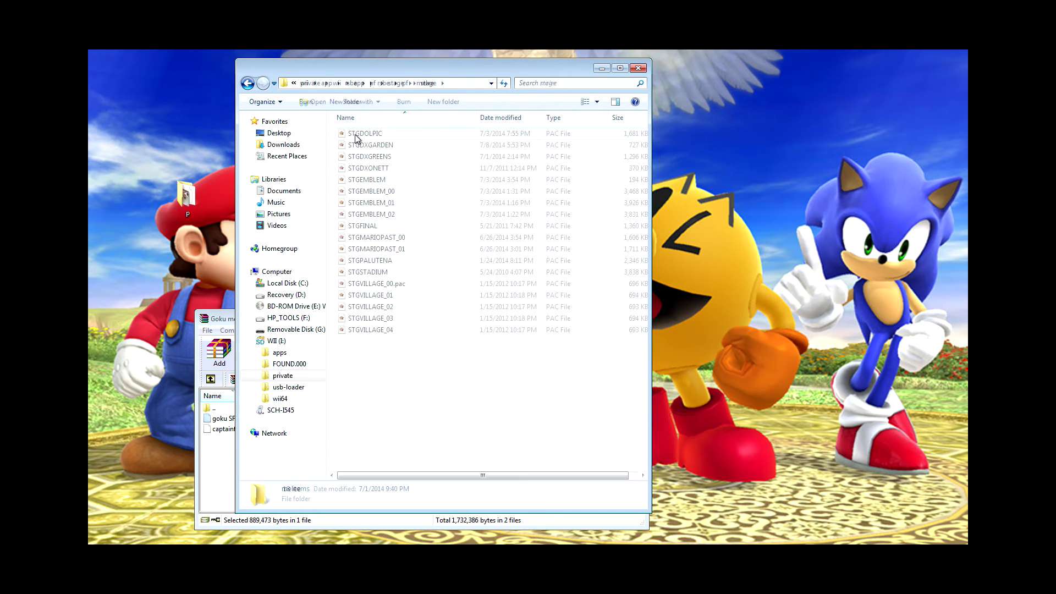
pyautogui.click(248, 83)
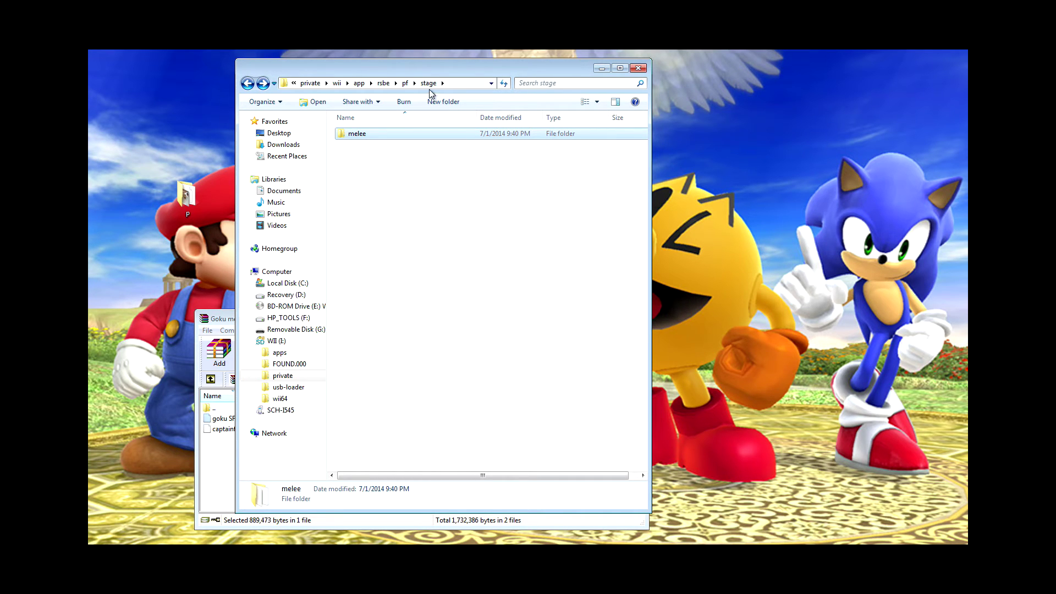
pyautogui.click(405, 83)
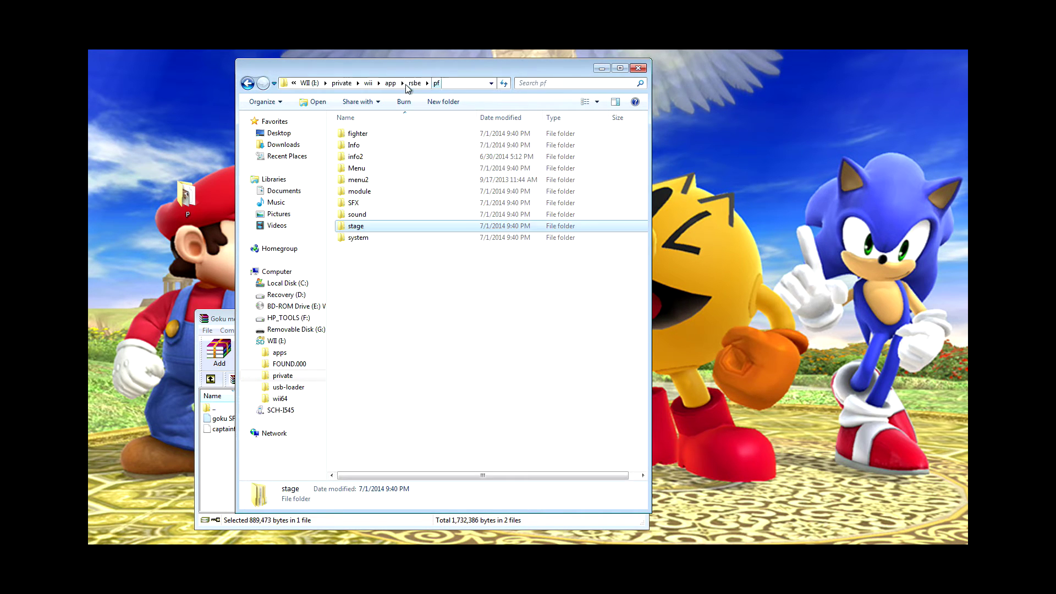
pyautogui.doubleClick(384, 227)
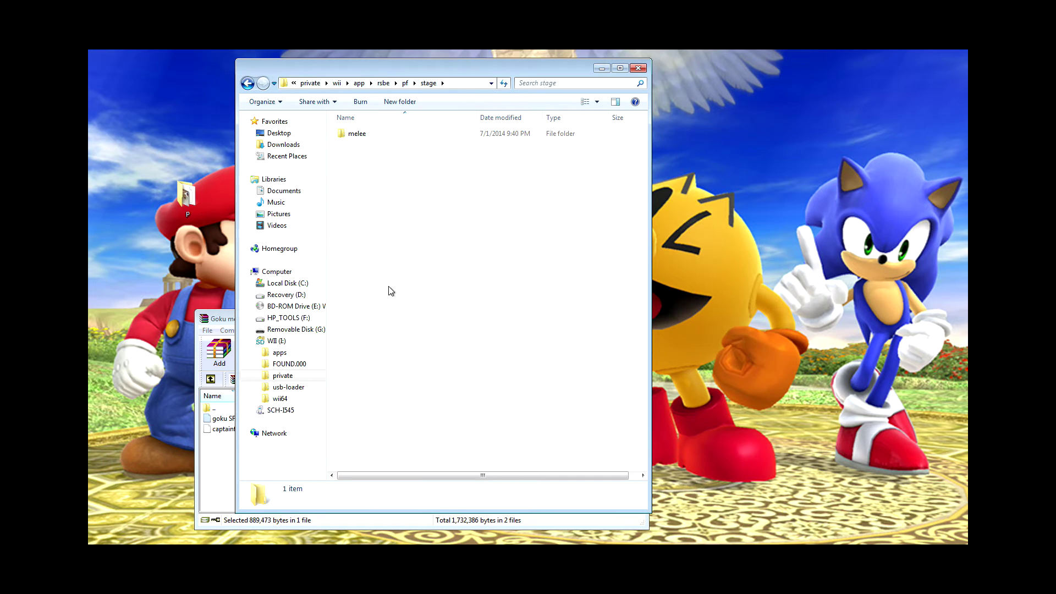
pyautogui.doubleClick(401, 140)
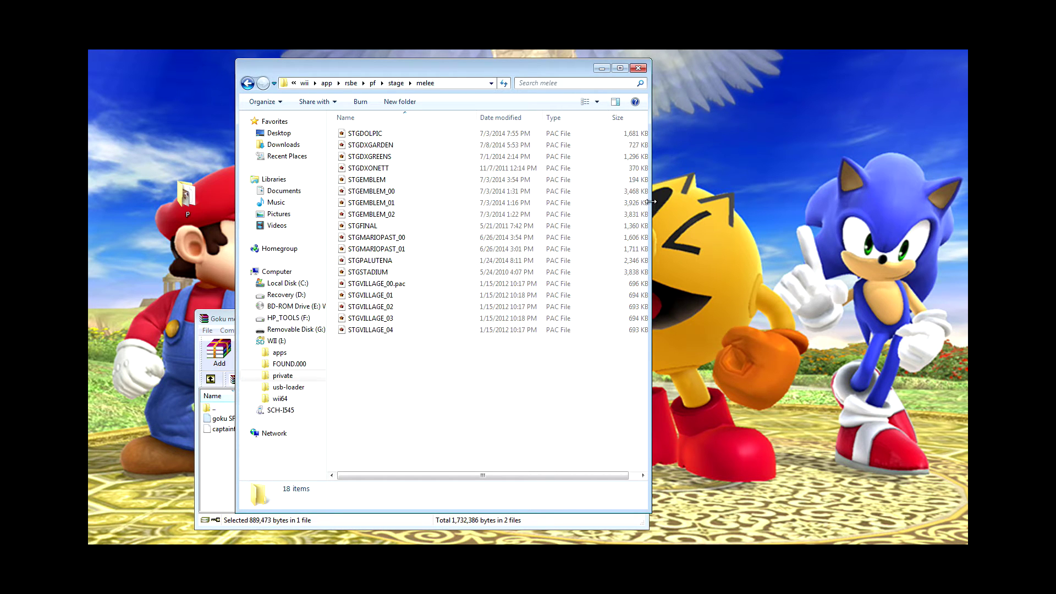
pyautogui.moveTo(651, 212); pyautogui.dragTo(751, 206)
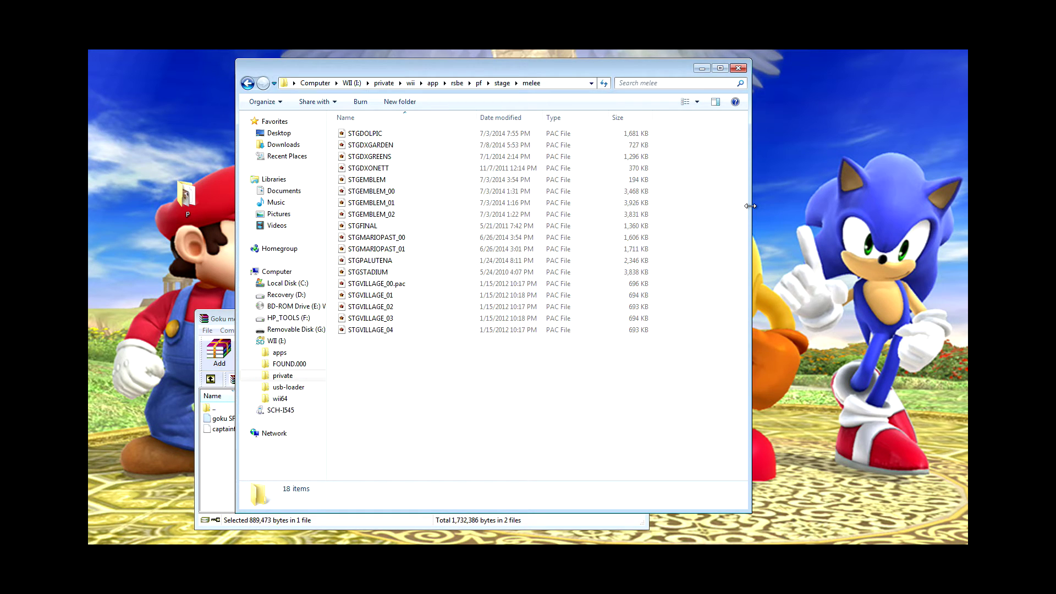
# Trace the folder path from melee up to private, and go back down through wii, app and rsbe to pf
pyautogui.click(457, 83)
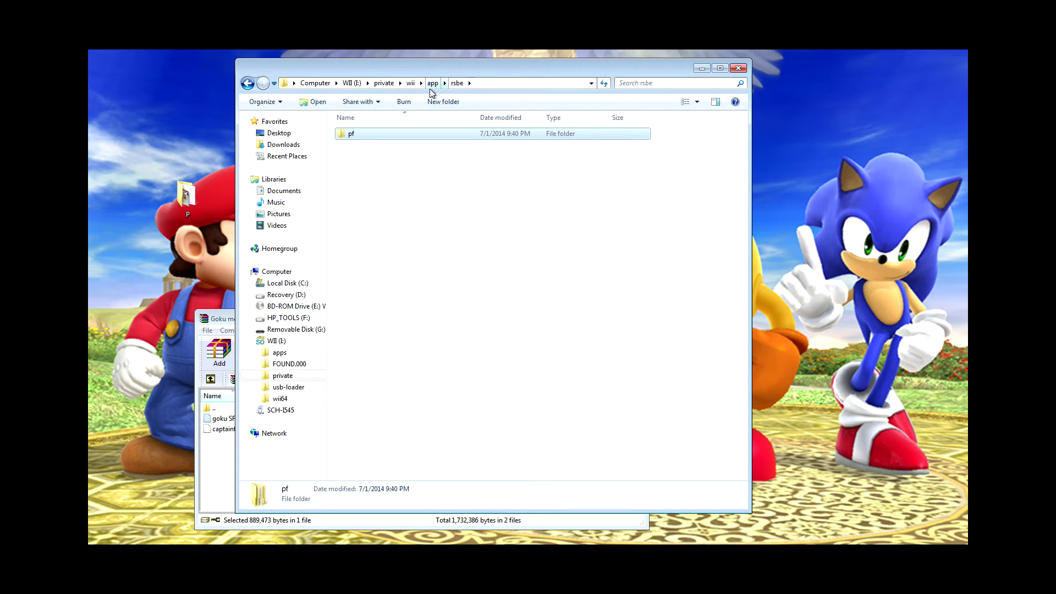
pyautogui.click(433, 83)
pyautogui.click(411, 83)
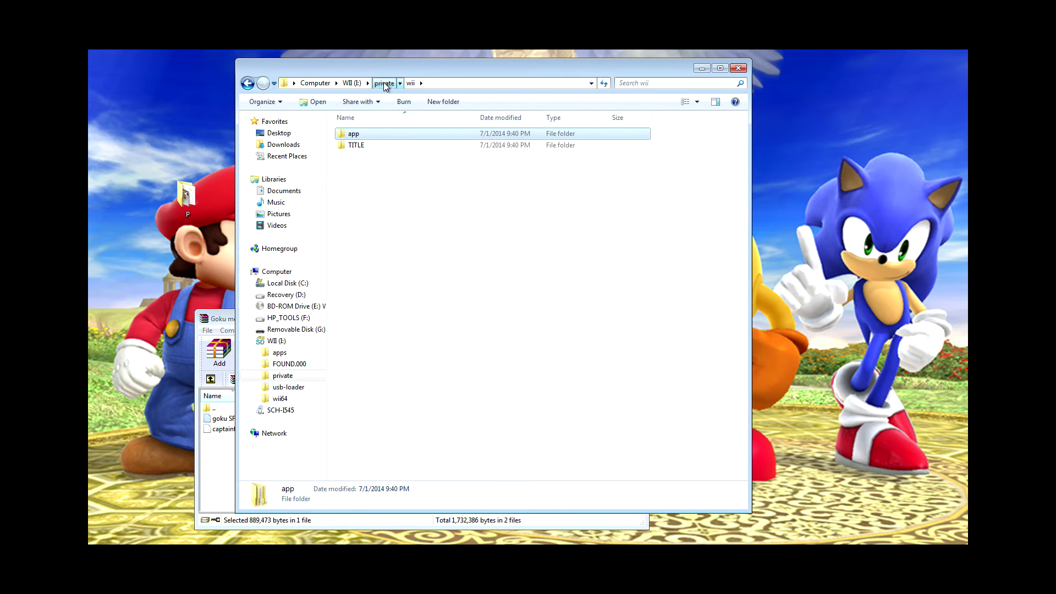
pyautogui.click(384, 83)
pyautogui.doubleClick(375, 137)
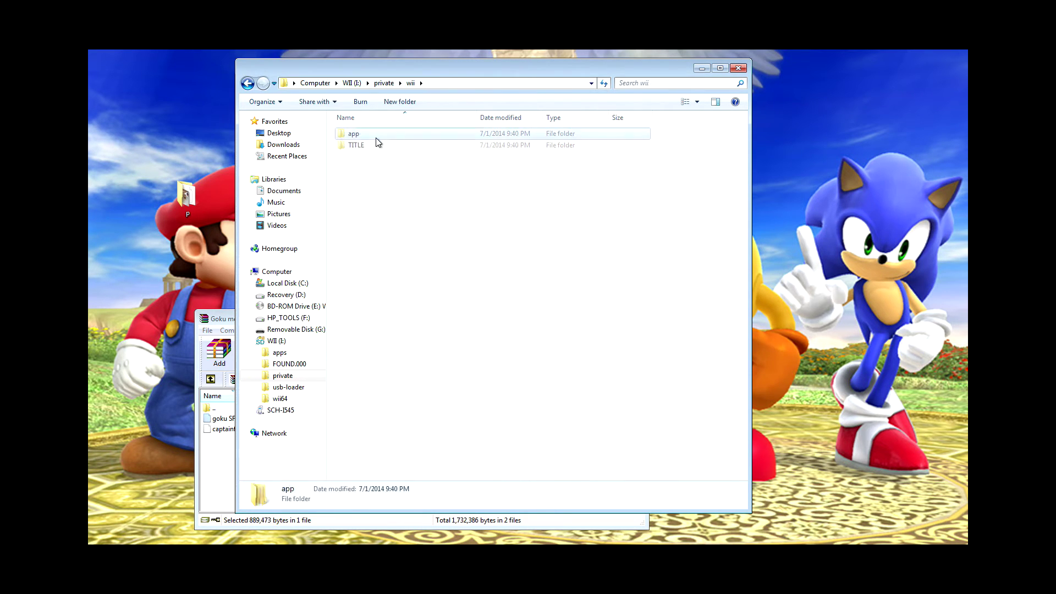
pyautogui.doubleClick(378, 137)
pyautogui.doubleClick(377, 138)
pyautogui.doubleClick(378, 137)
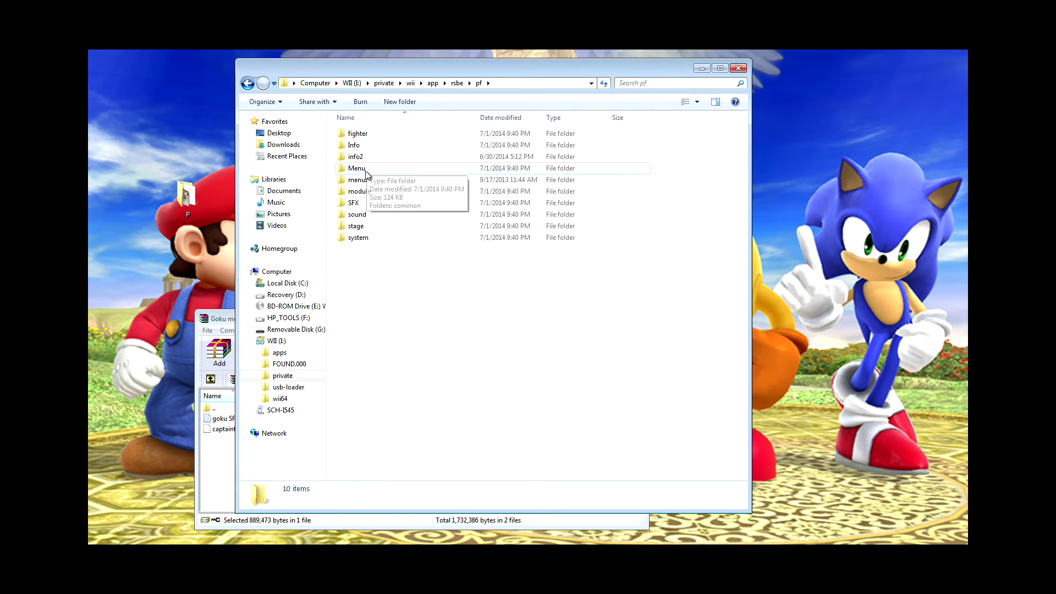
# Look through the system folder and the Info folder's portrite files, returning to pf
pyautogui.doubleClick(359, 238)
pyautogui.click(249, 83)
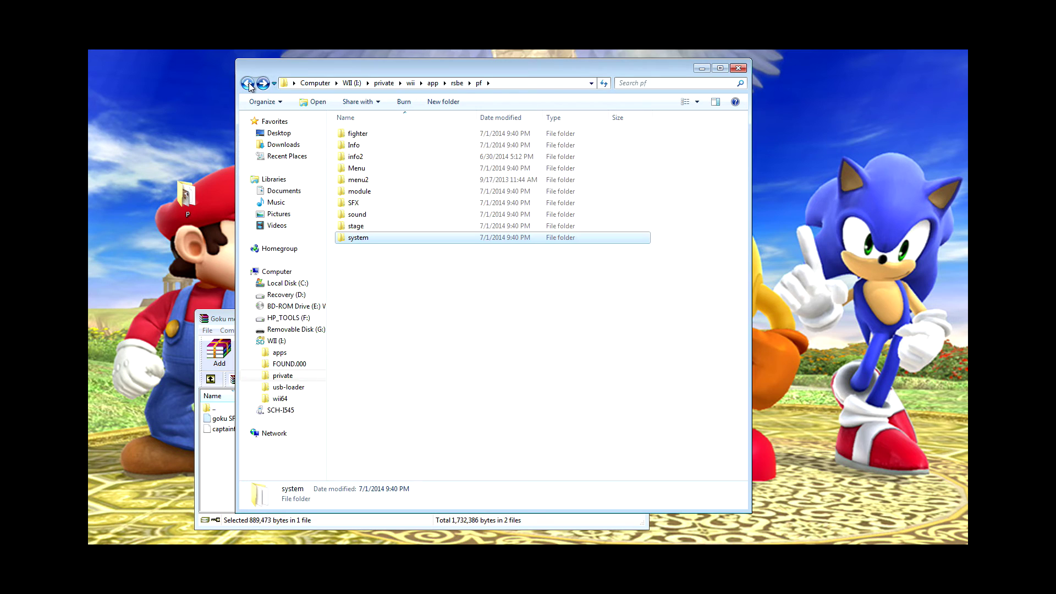
pyautogui.doubleClick(365, 147)
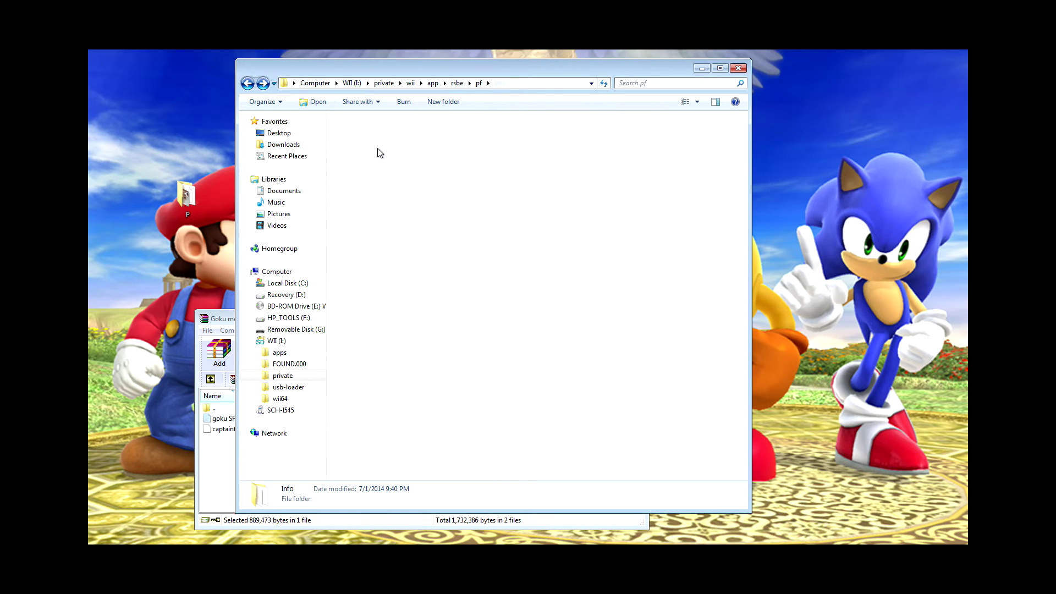
pyautogui.doubleClick(349, 135)
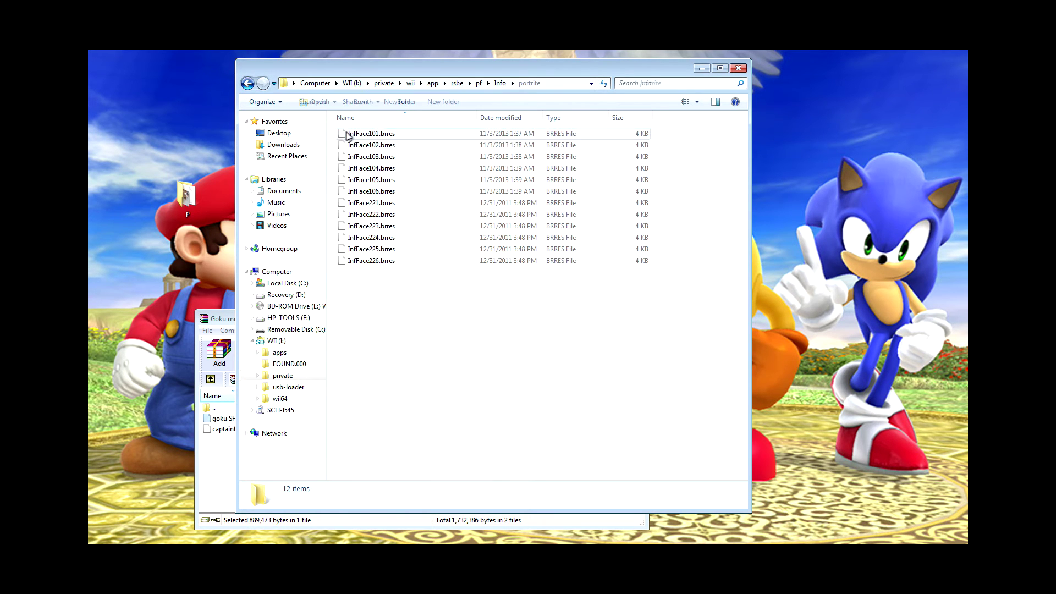
pyautogui.click(249, 84)
pyautogui.click(249, 83)
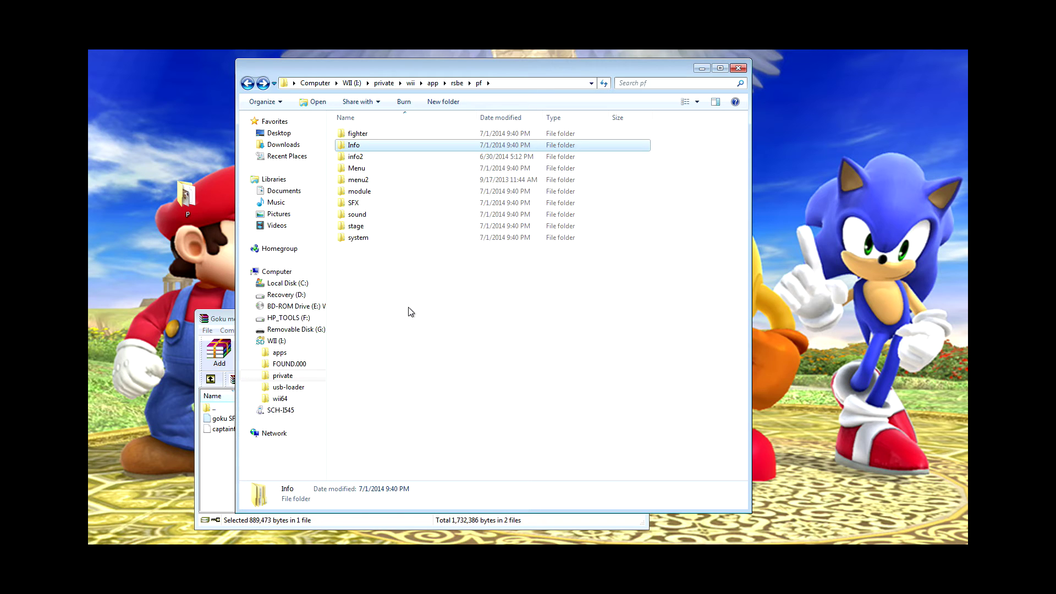
# Examine the BRSTM music files in the pf folder's sound\STRM folder and return to pf
pyautogui.doubleClick(355, 215)
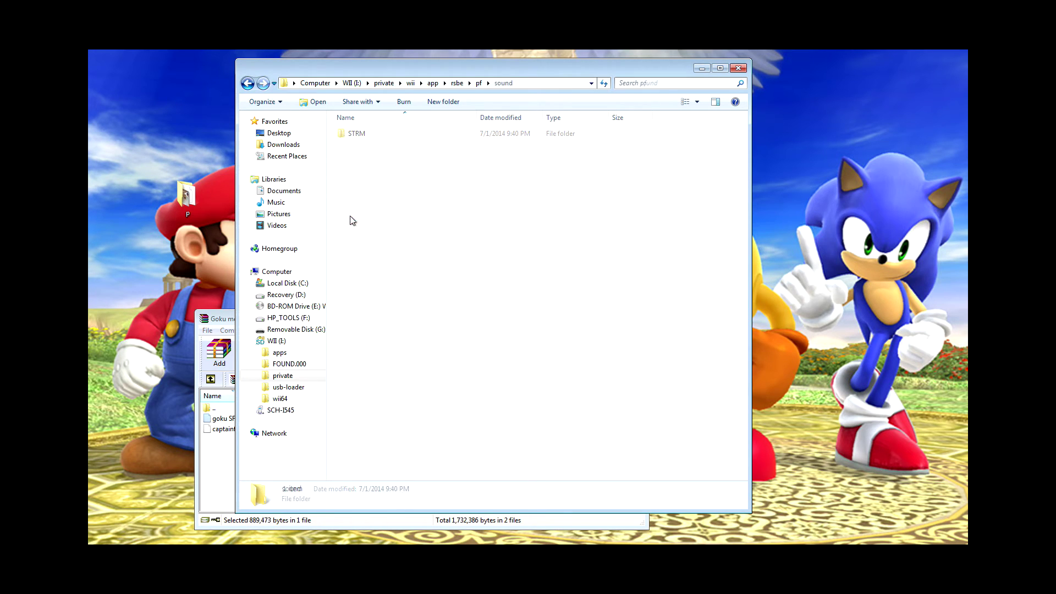
pyautogui.doubleClick(363, 137)
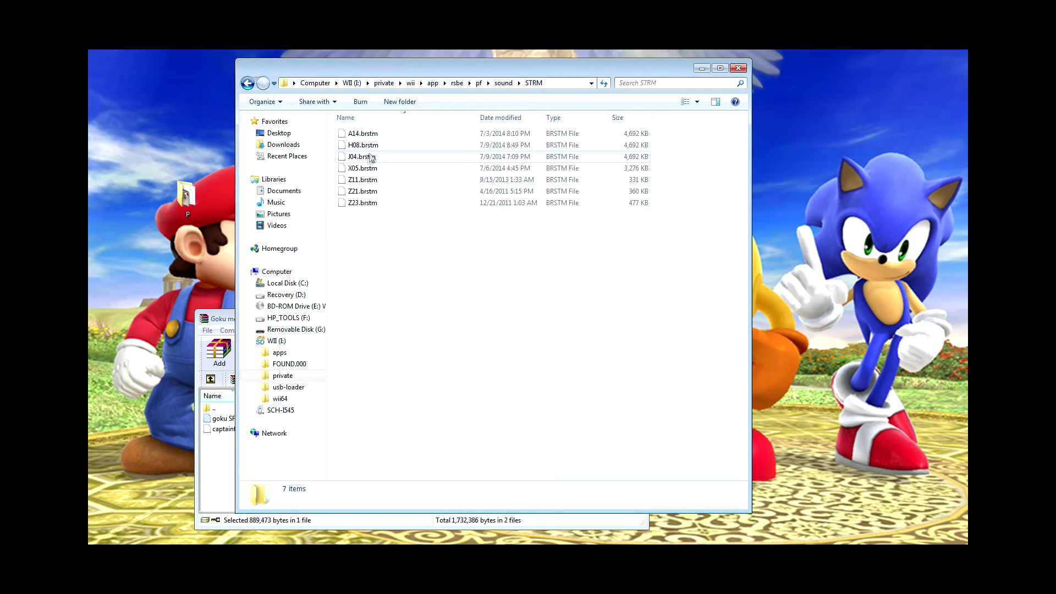
pyautogui.click(369, 133)
pyautogui.click(502, 83)
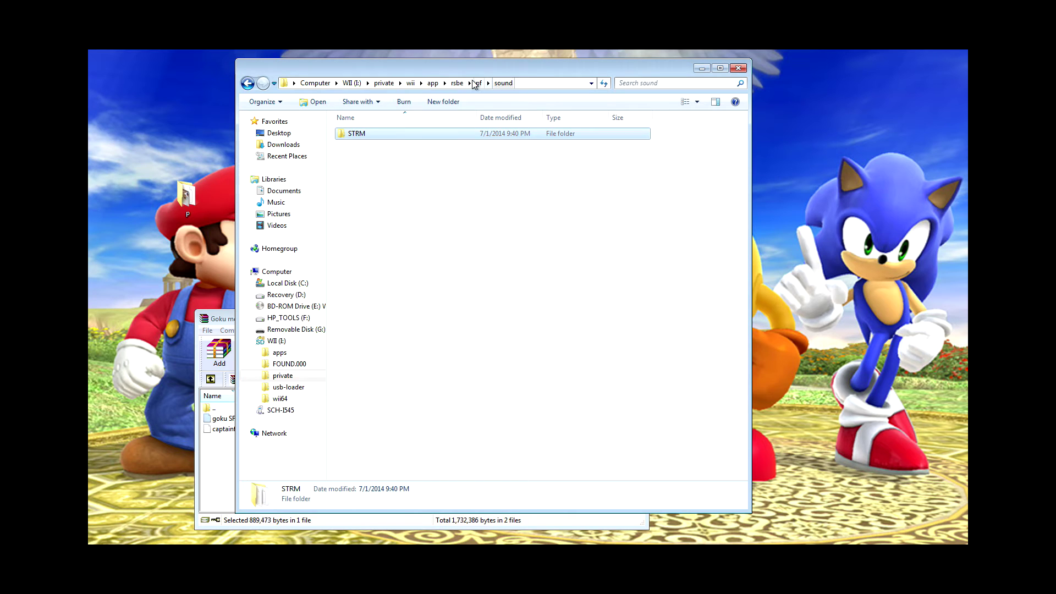
pyautogui.click(478, 83)
# Go back up to the card's private folder and move its window clear of the Code Manager PC folder
pyautogui.click(456, 83)
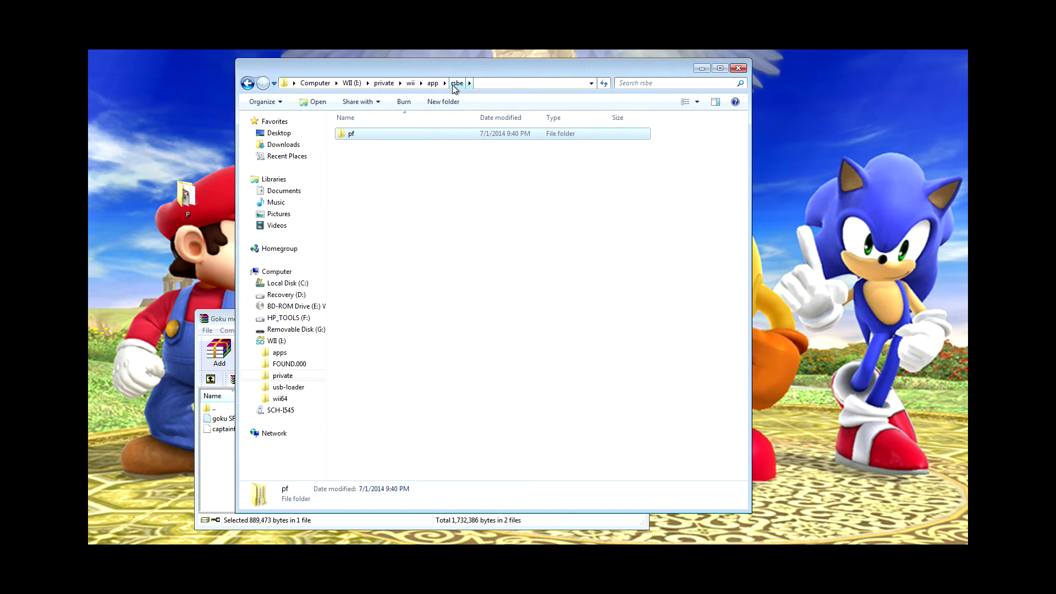
pyautogui.click(410, 83)
pyautogui.click(386, 83)
pyautogui.moveTo(466, 71); pyautogui.dragTo(259, 115)
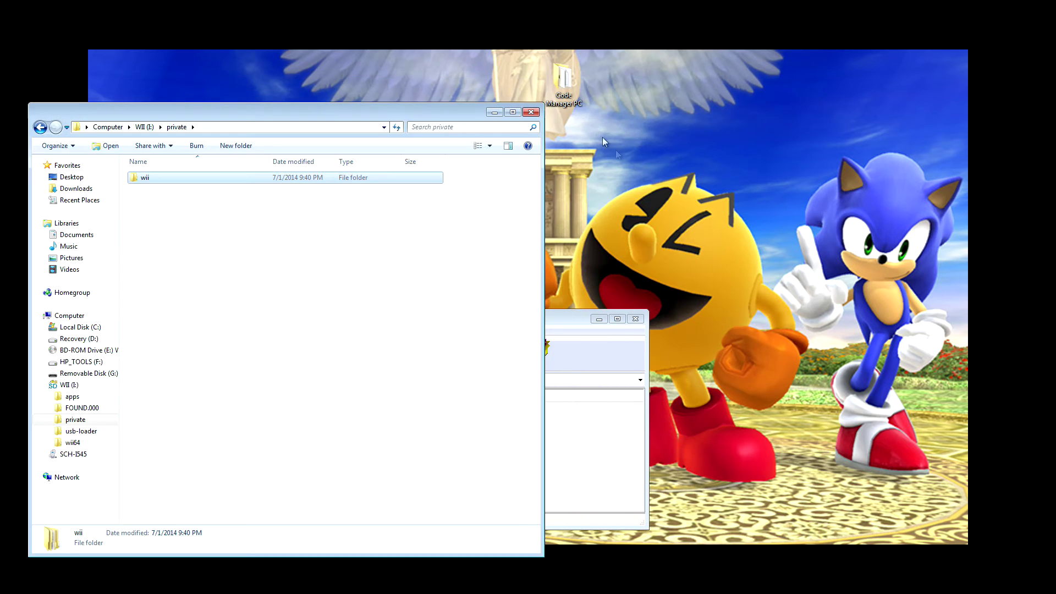
# Reopen the Code Manager PC folder, launch codemgr again and move its window away from the screen corner
pyautogui.click(569, 95)
pyautogui.doubleClick(570, 95)
pyautogui.doubleClick(277, 191)
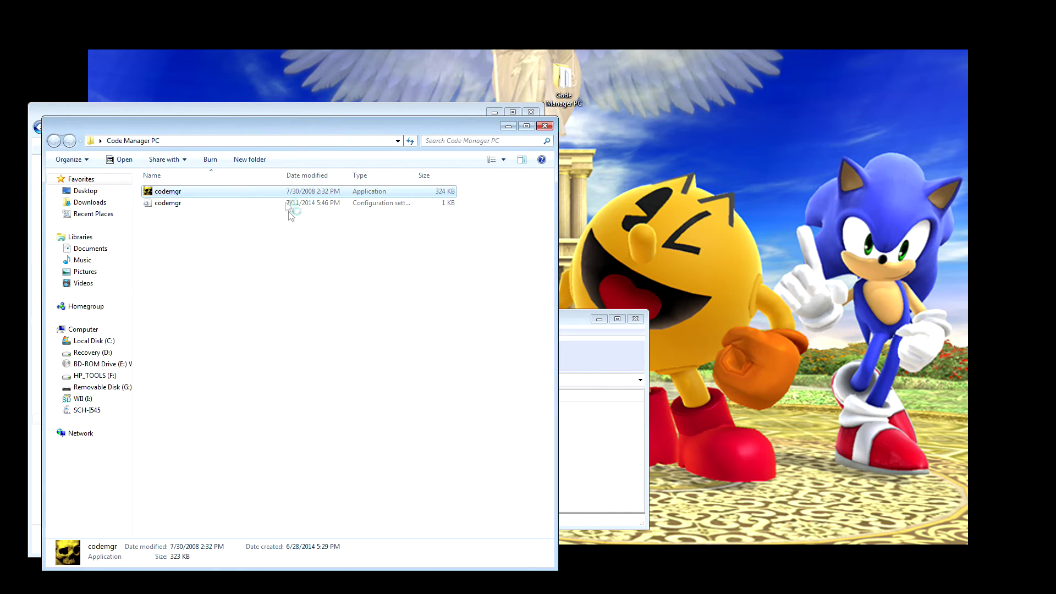
pyautogui.moveTo(205, 39); pyautogui.dragTo(592, 129)
# Look through the RSBE01 text code lists on the Desktop for opening in the code manager, dismiss the dialog and shift the folder window
pyautogui.click(429, 139)
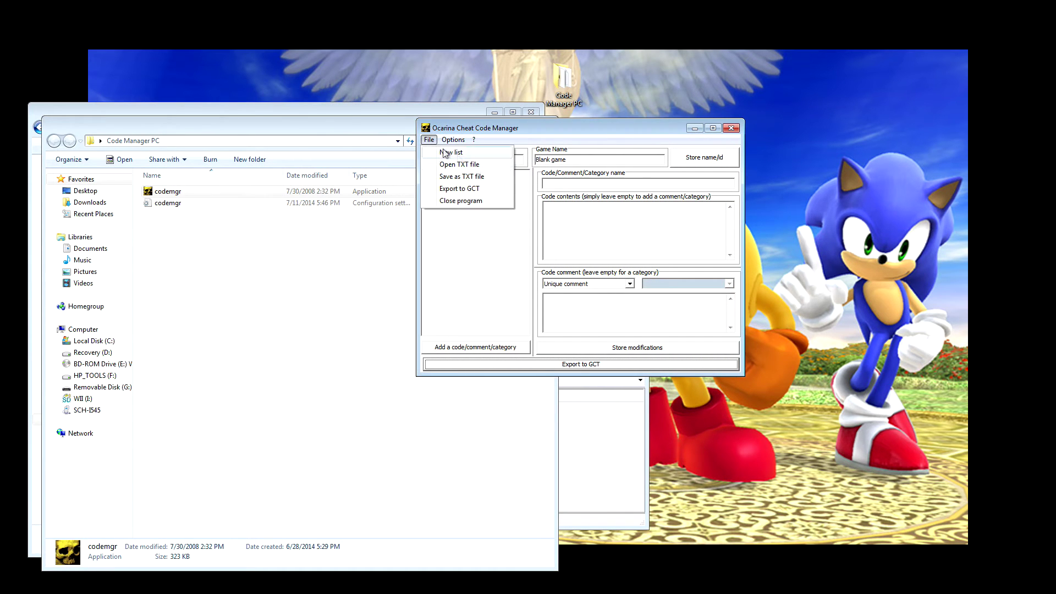
pyautogui.click(460, 165)
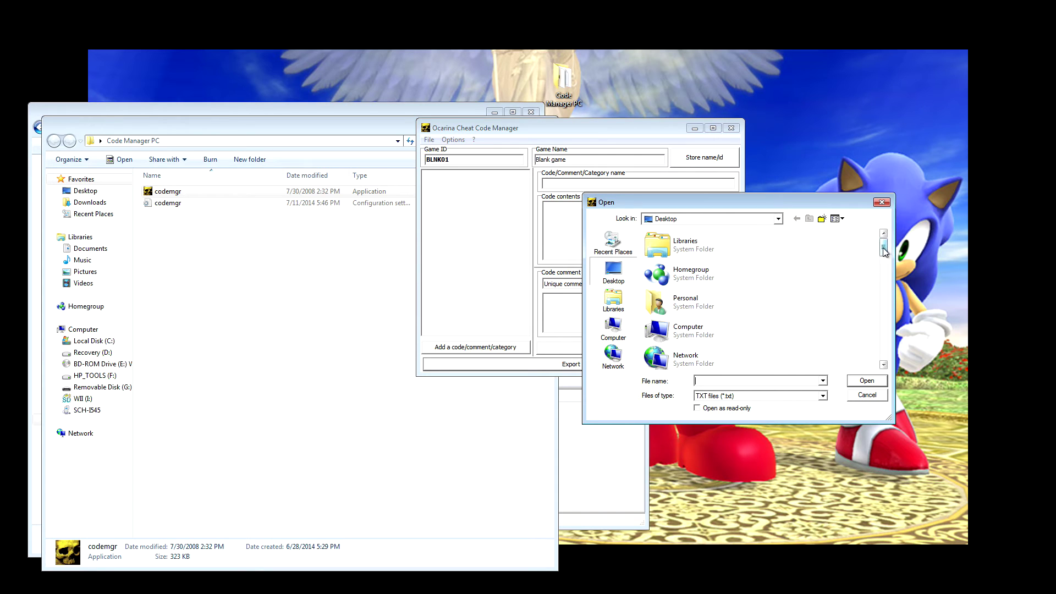
pyautogui.moveTo(885, 245); pyautogui.dragTo(889, 354)
pyautogui.click(692, 358)
pyautogui.click(695, 333)
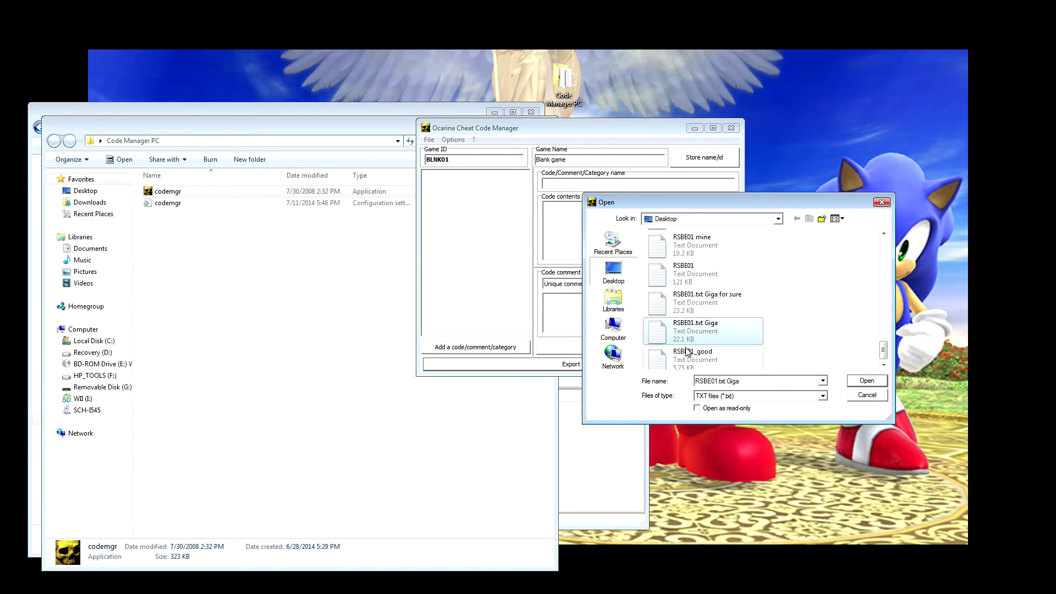
pyautogui.click(709, 305)
pyautogui.click(707, 277)
pyautogui.click(715, 250)
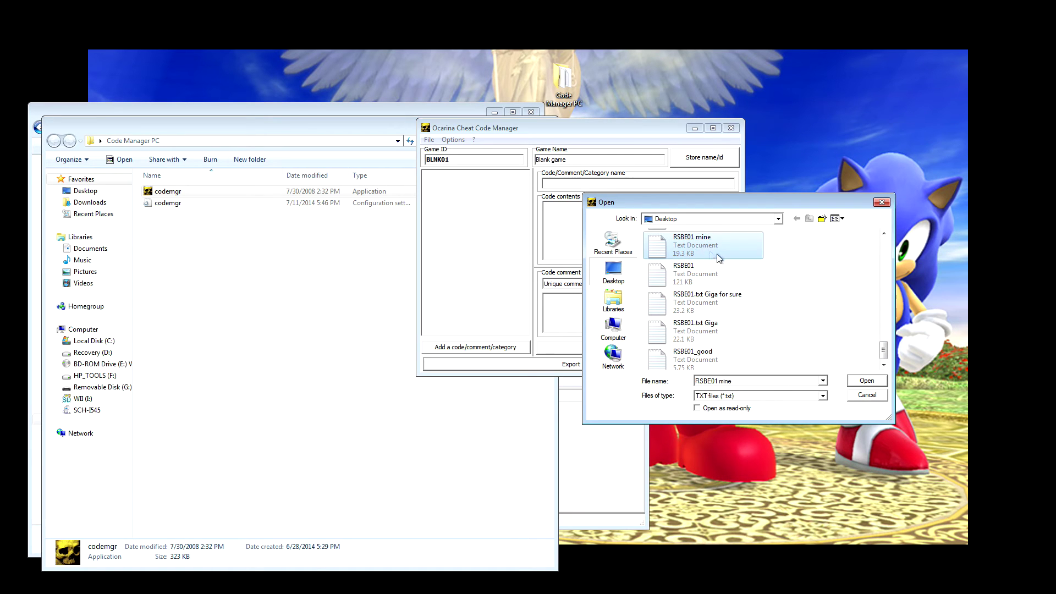
pyautogui.click(882, 202)
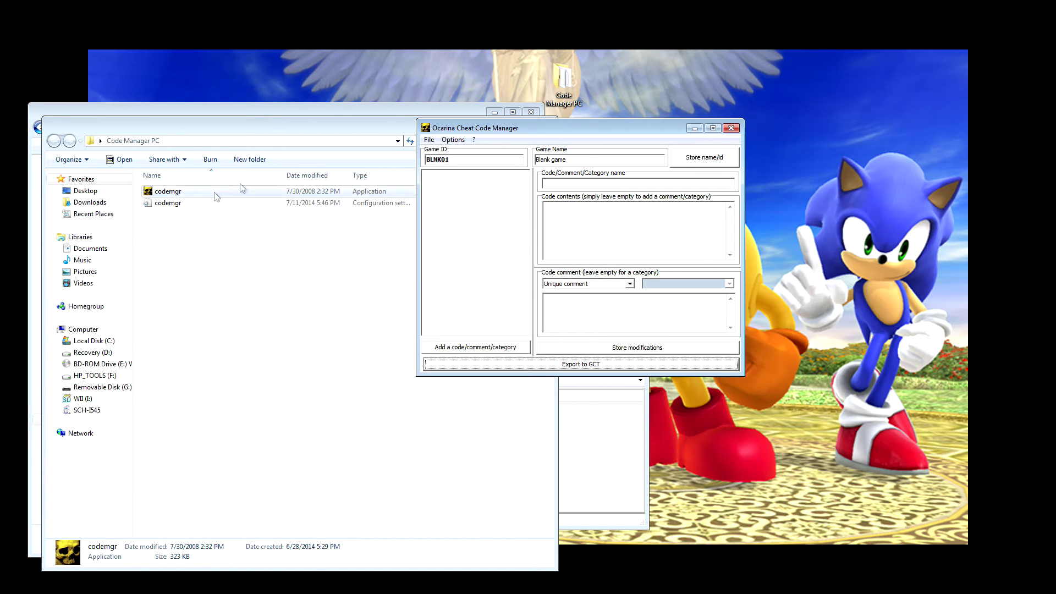
pyautogui.moveTo(260, 128); pyautogui.dragTo(342, 196)
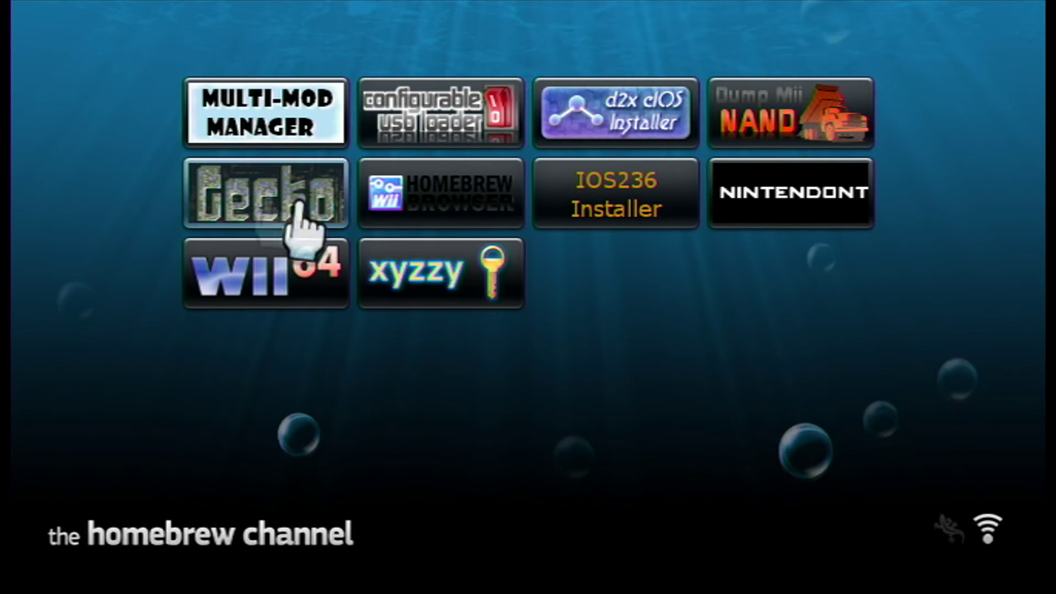
# Switch to the Homebrew Channel, load Configurable USB Loader and select the USB Mass Storage Device as the WBFS device
pyautogui.click(443, 115)
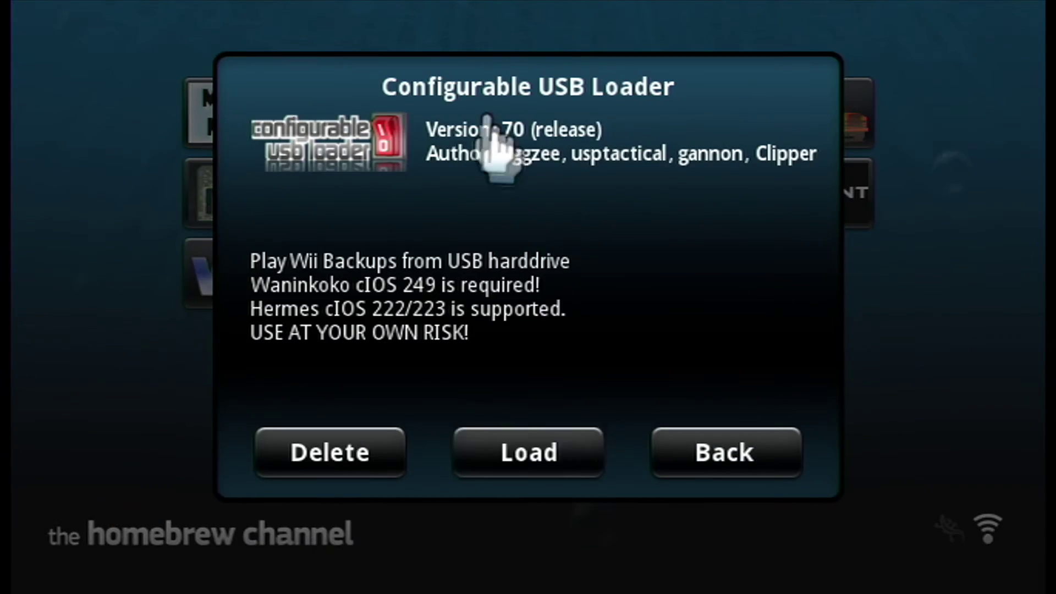
pyautogui.click(520, 443)
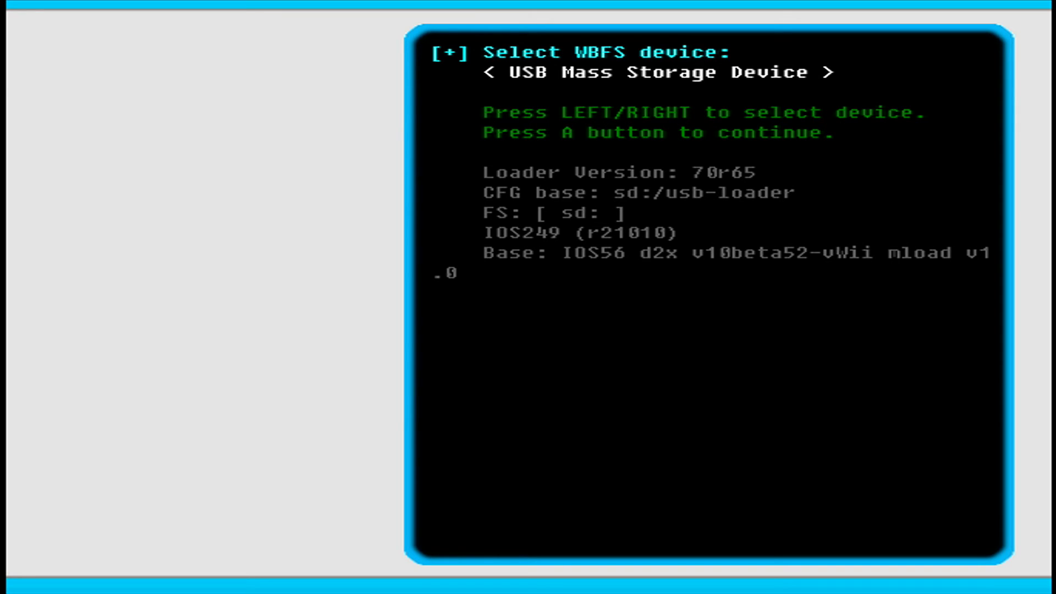
pyautogui.press('a')
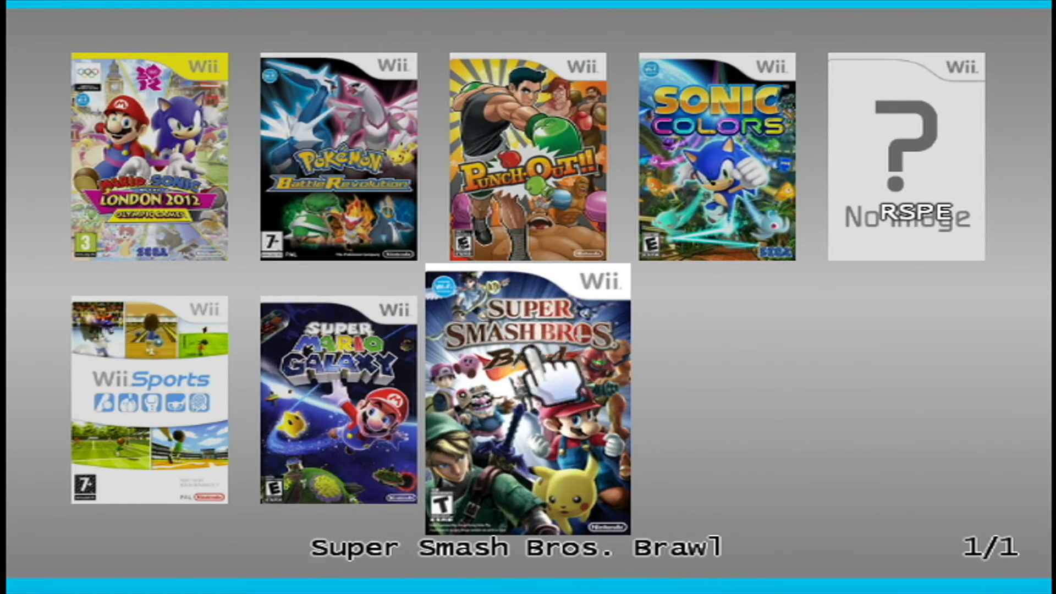
# Check Super Smash Bros. Brawl's options for Ocarina cheats On and hook type VBI, and start the game
pyautogui.click(531, 355)
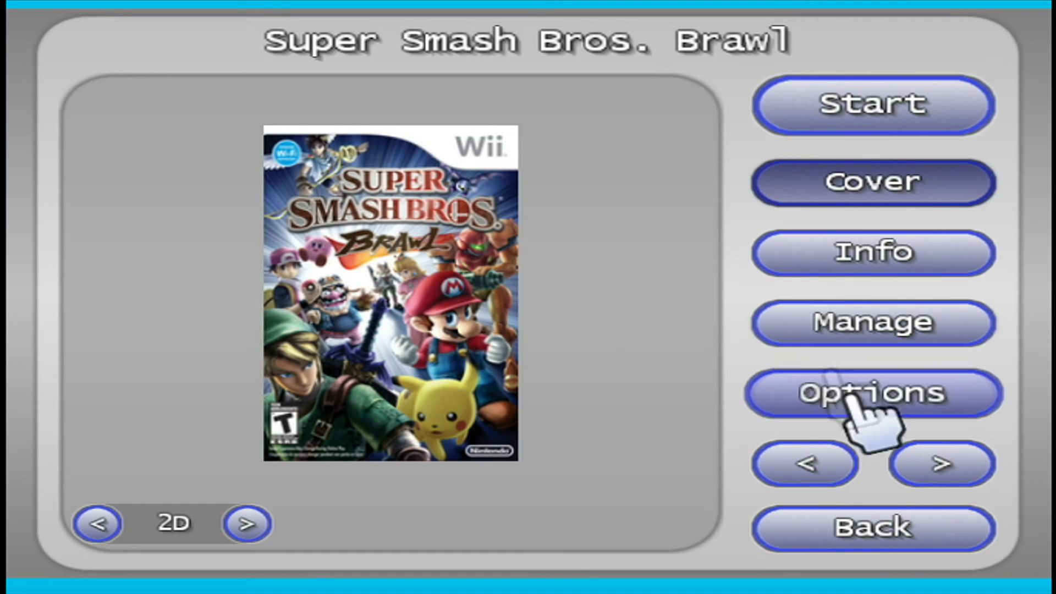
pyautogui.click(792, 388)
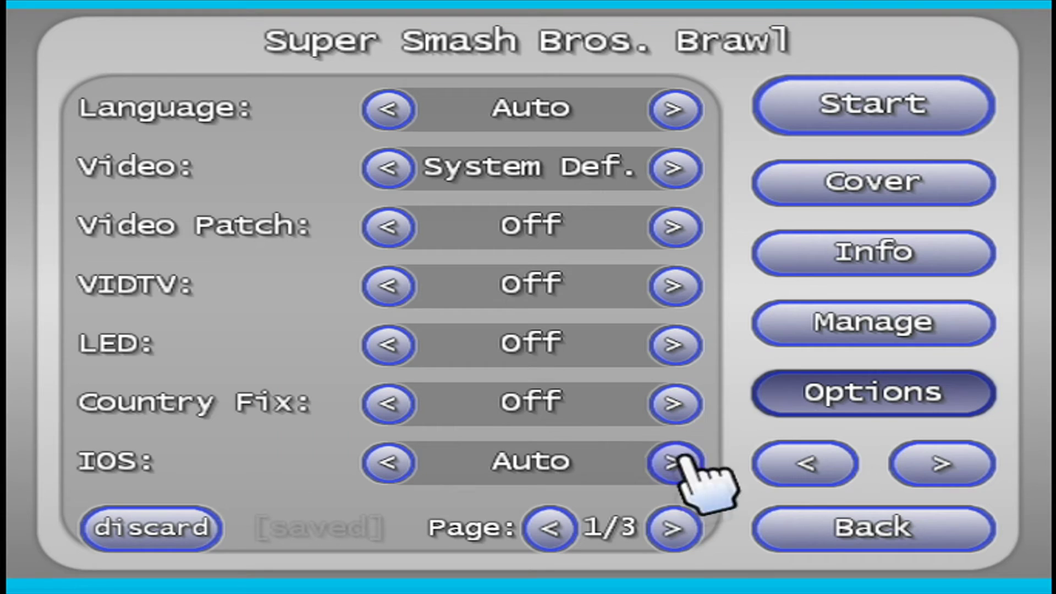
pyautogui.click(668, 541)
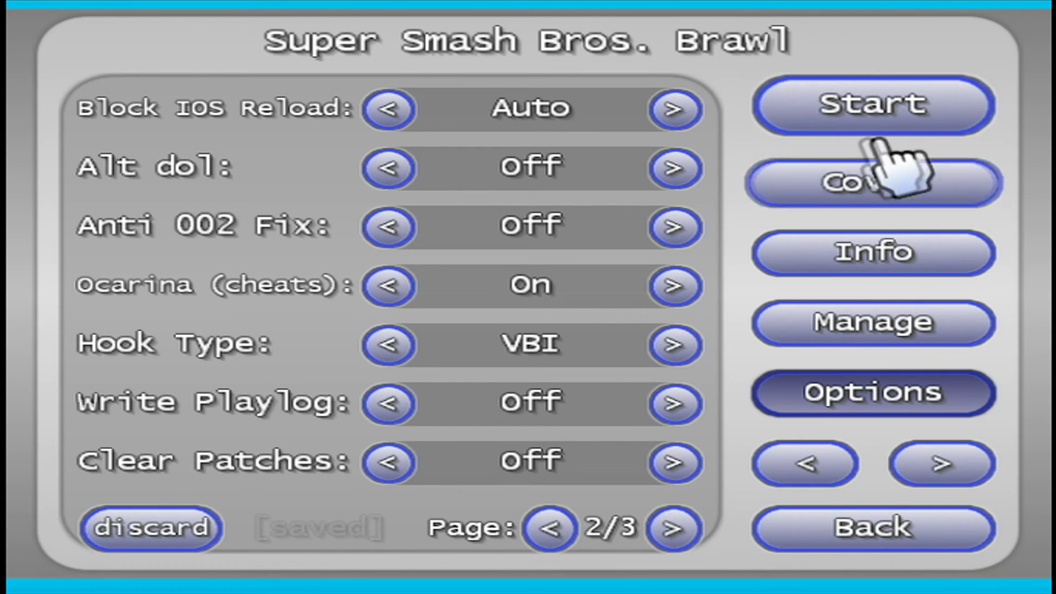
pyautogui.click(919, 132)
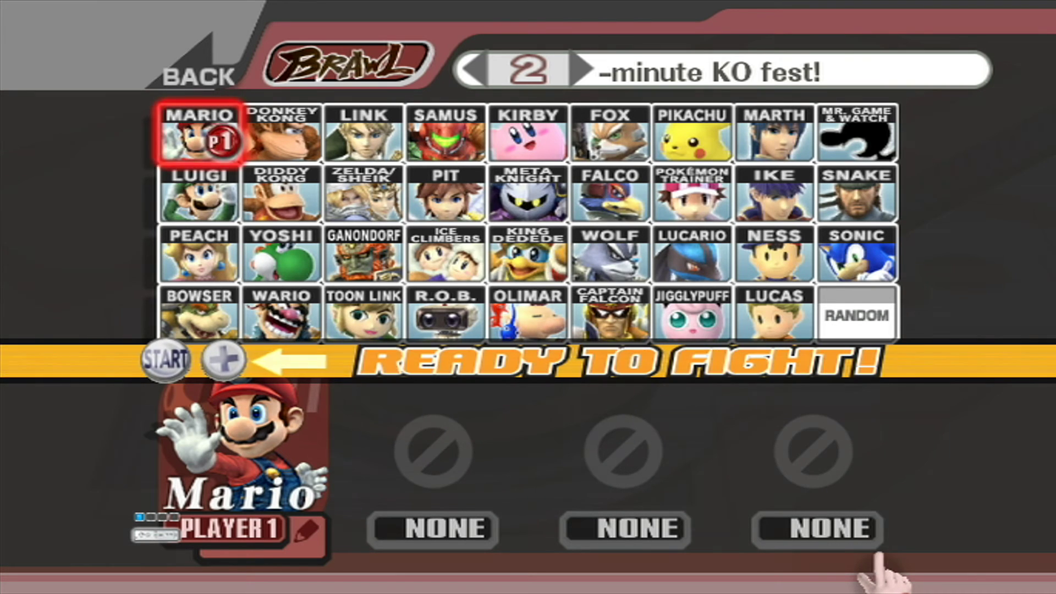
# Add a CPU opponent to the match as Sonic against Mario, proceed to stage selection and choose a stage
pyautogui.click(787, 527)
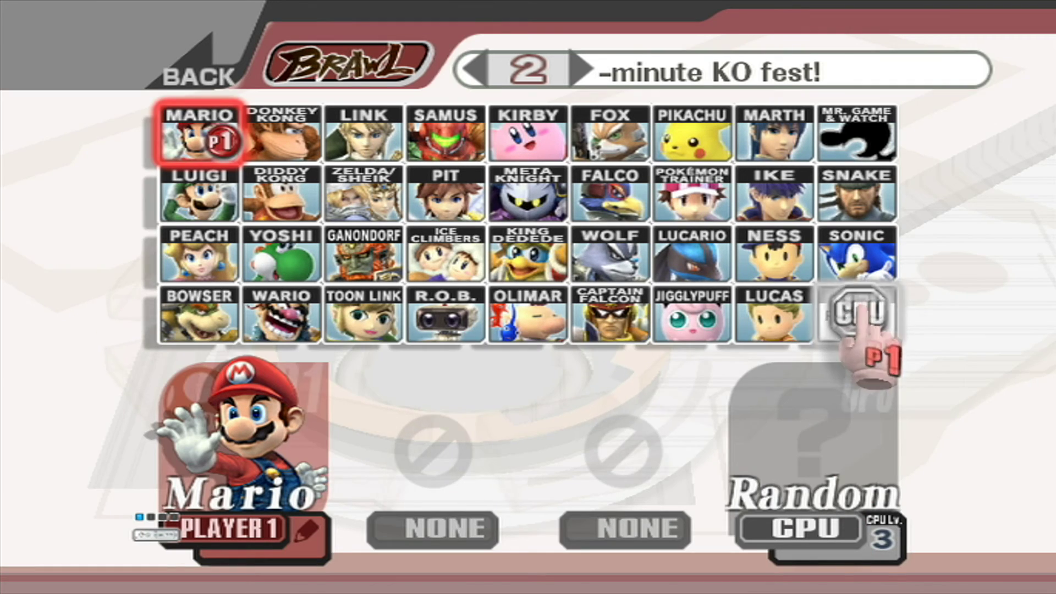
pyautogui.moveTo(864, 308); pyautogui.dragTo(860, 257)
pyautogui.press('Return')
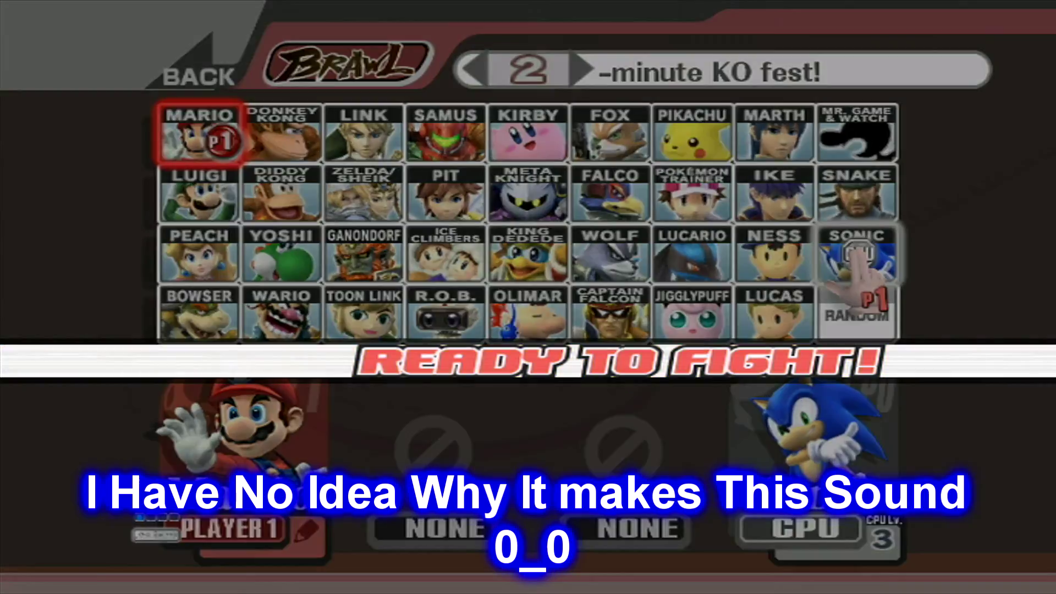
pyautogui.press('r')
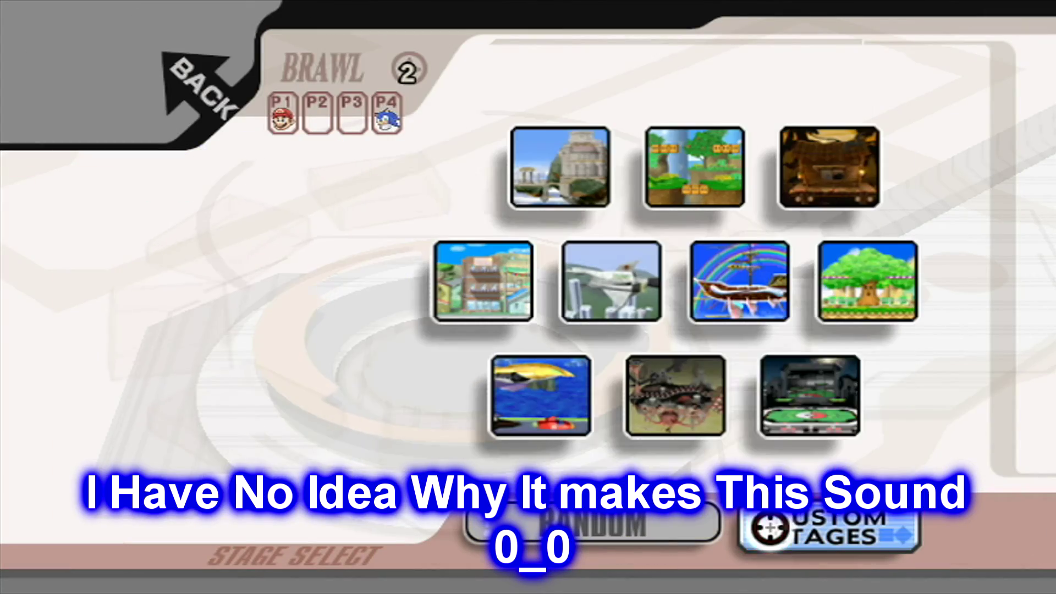
pyautogui.click(797, 149)
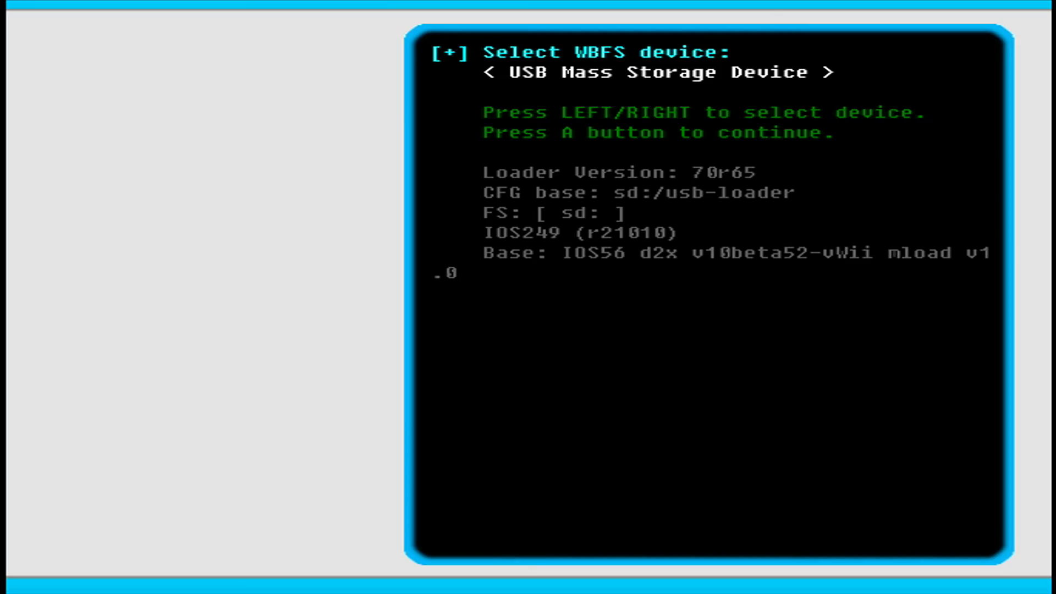
# Select the USB Mass Storage Device, try Boot disc from the loader's main menu and return to the game list
pyautogui.press('Return')
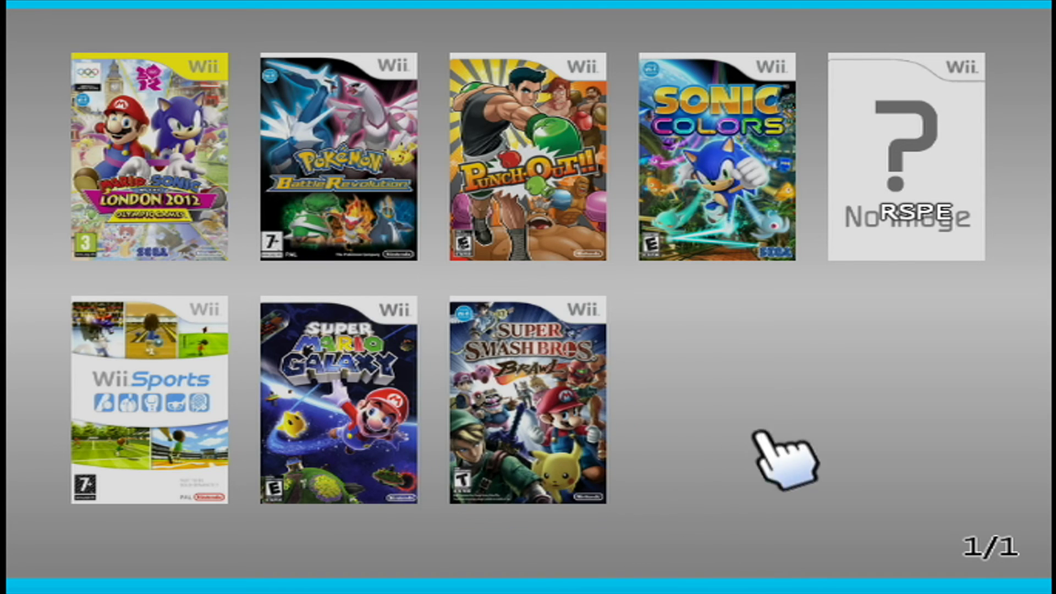
pyautogui.moveTo(606, 588)
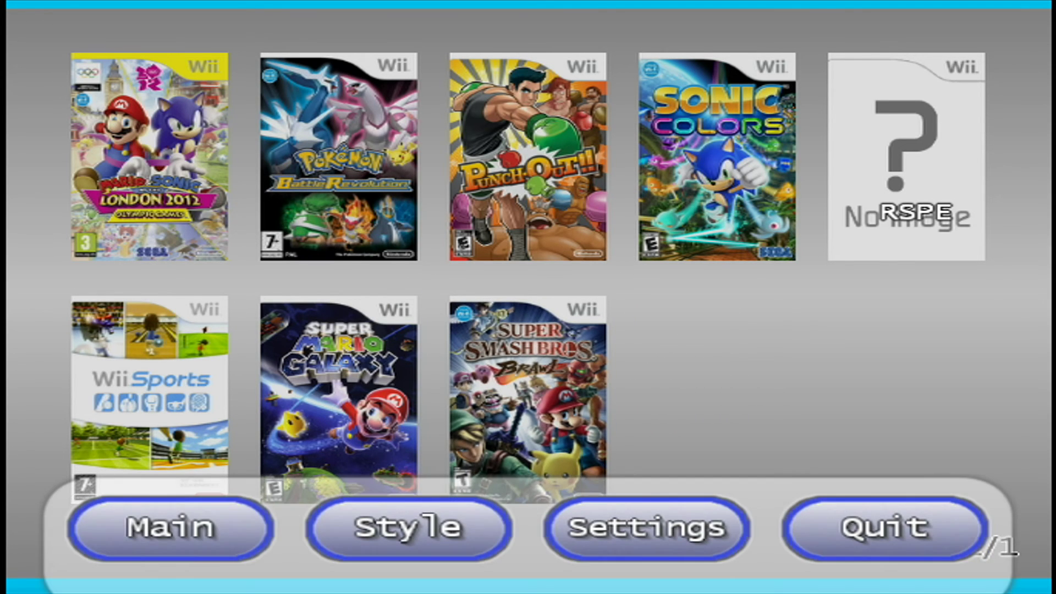
pyautogui.click(148, 545)
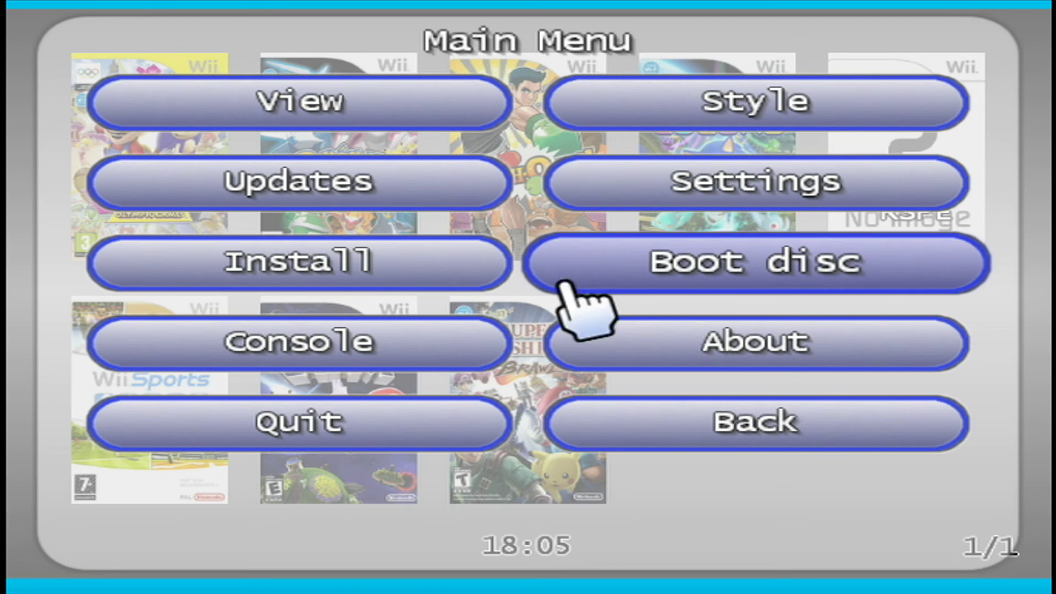
pyautogui.click(613, 248)
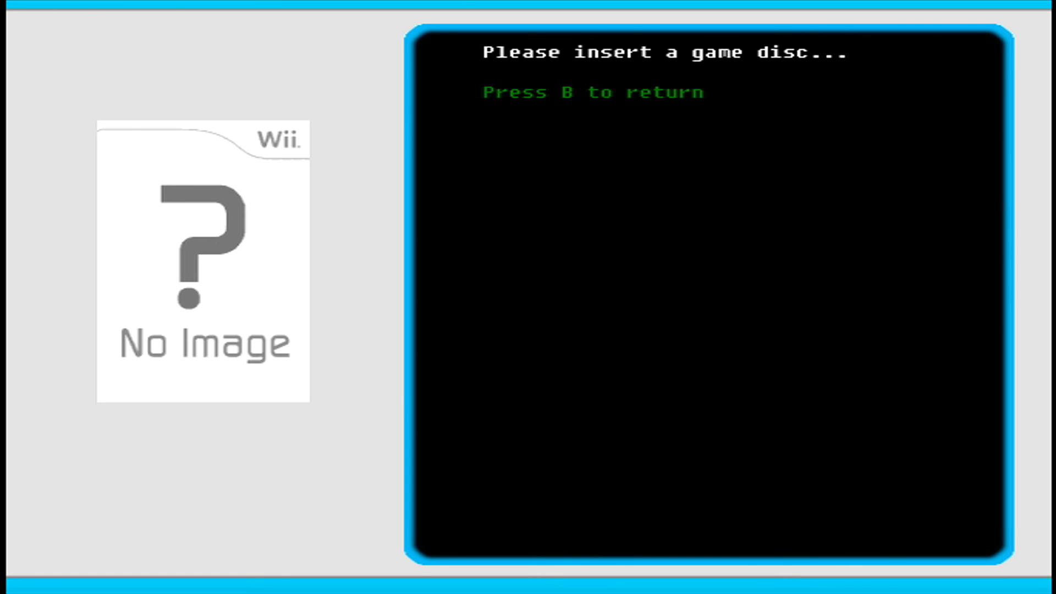
pyautogui.press('b')
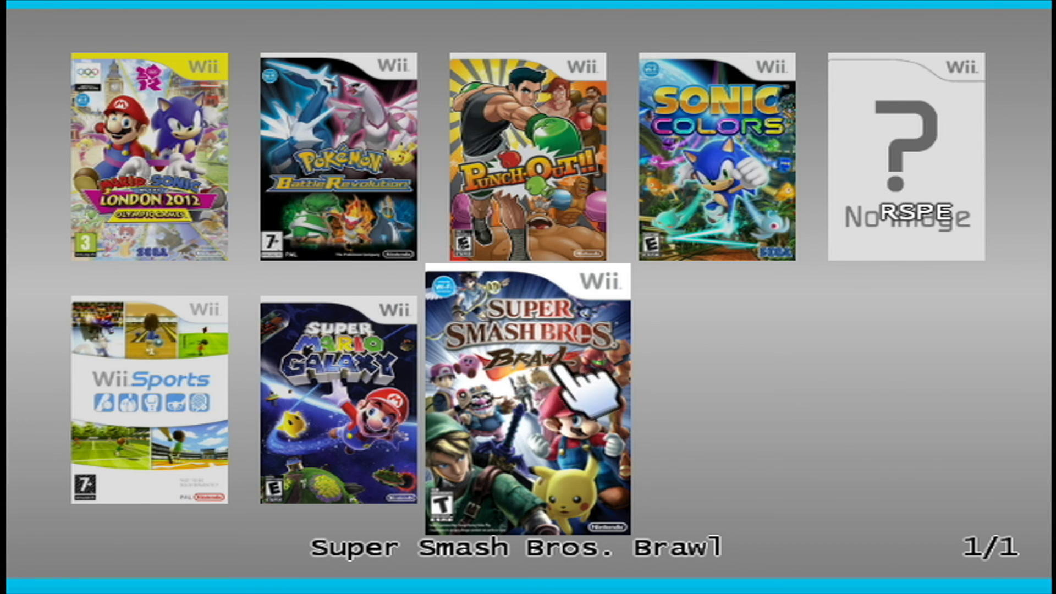
# Open Super Smash Bros. Brawl's game page and go forward one game and back again
pyautogui.click(605, 342)
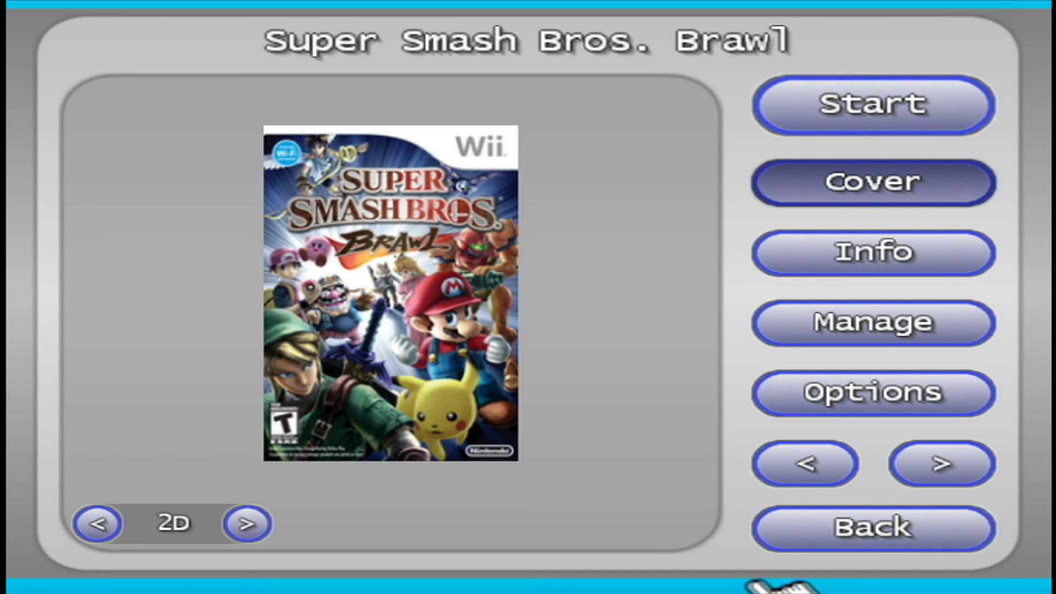
pyautogui.click(913, 470)
pyautogui.click(795, 459)
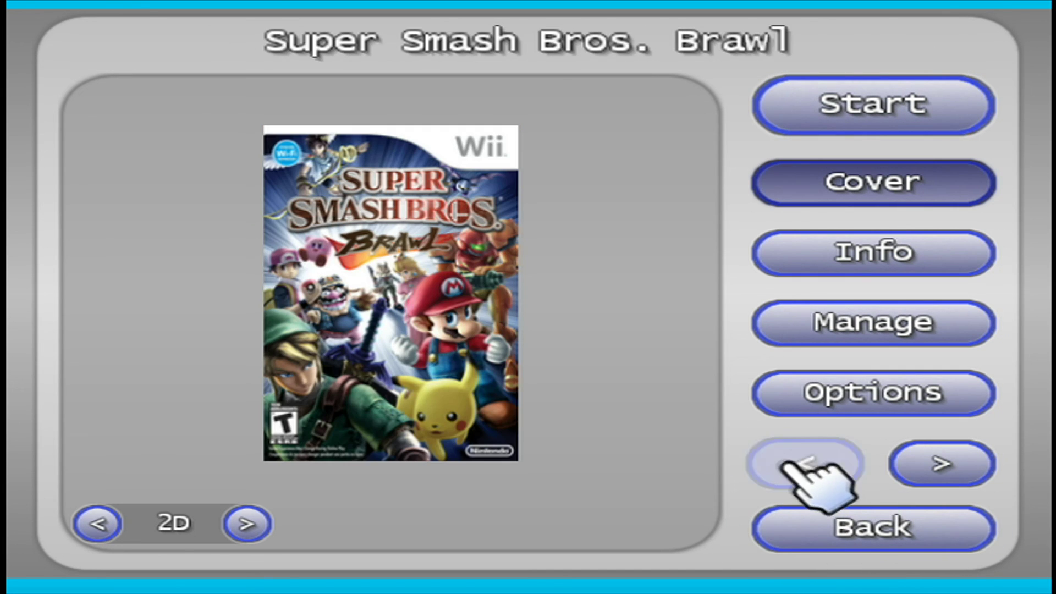